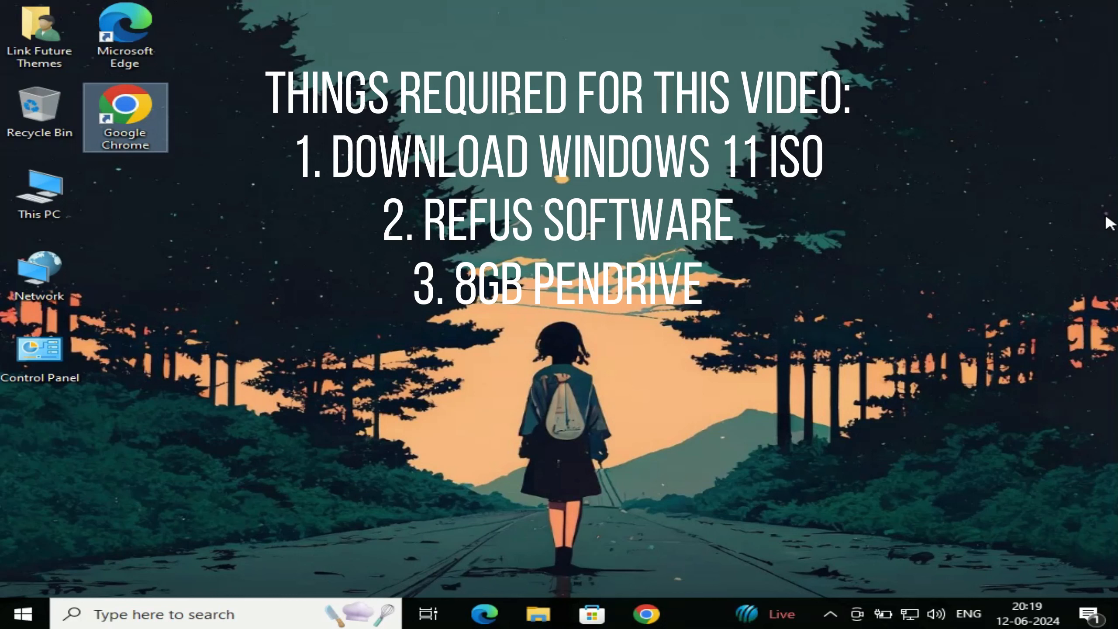
Search the web for "windows 11 download" in Google Chrome and open Microsoft's Download Windows 11 page
{"action": "left_click", "coordinate": [540, 320]}
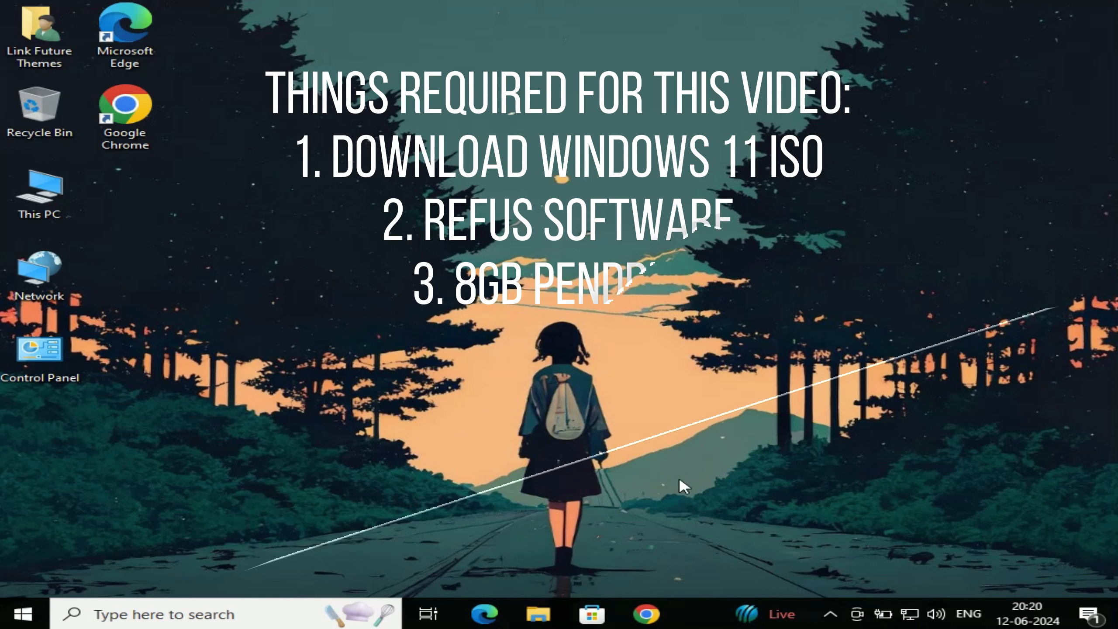
{"action": "left_click", "coordinate": [647, 611]}
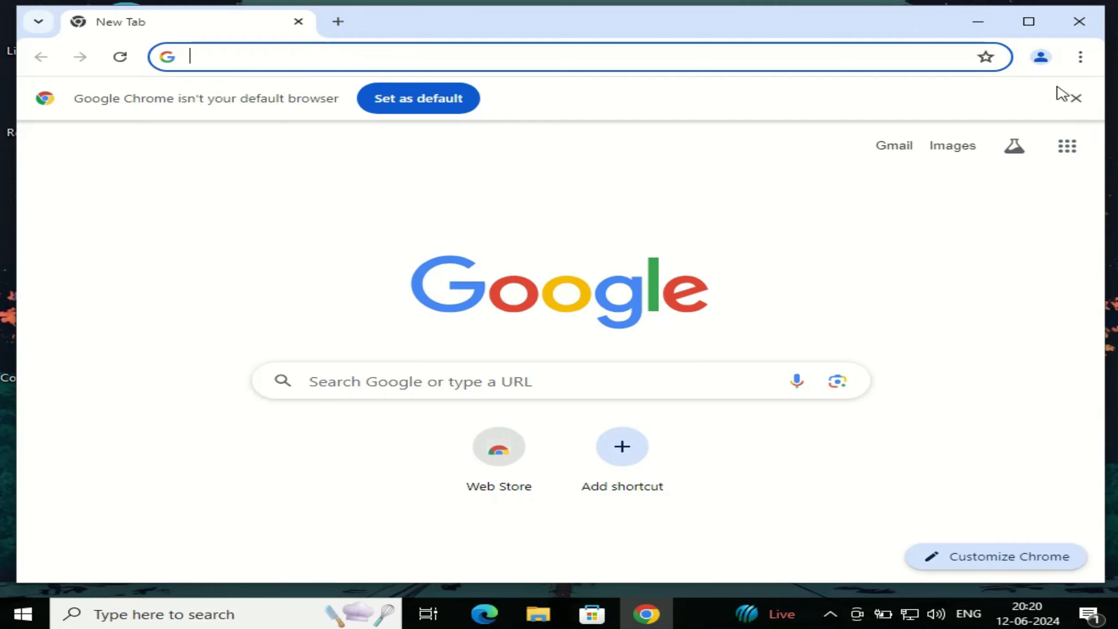
{"action": "left_click", "coordinate": [1076, 97]}
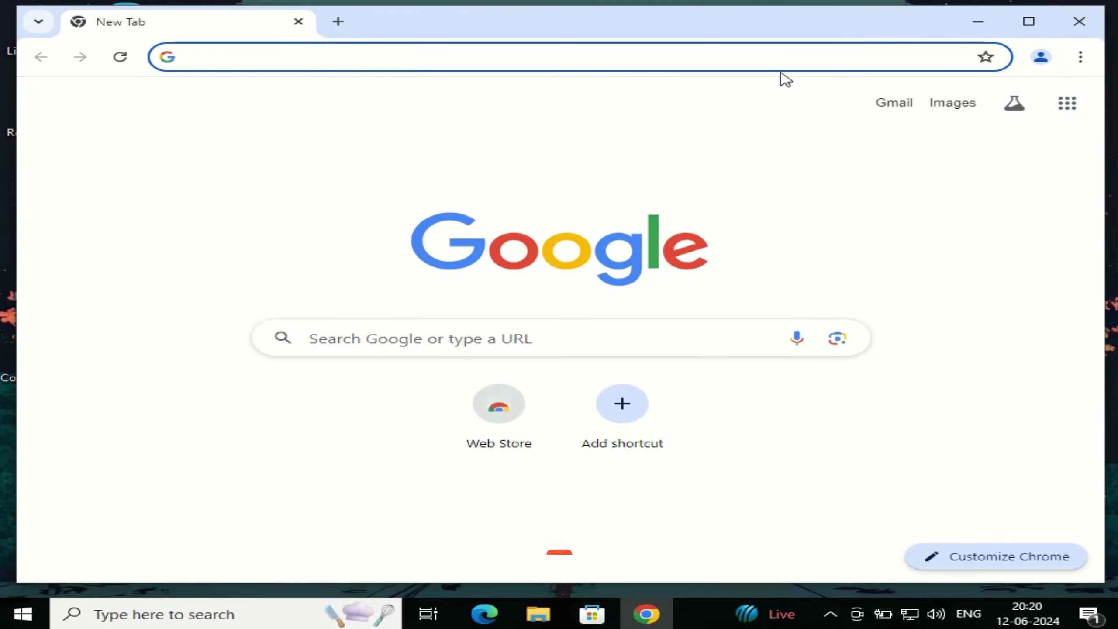
{"action": "left_click", "coordinate": [743, 65]}
{"action": "type", "text": "win"}
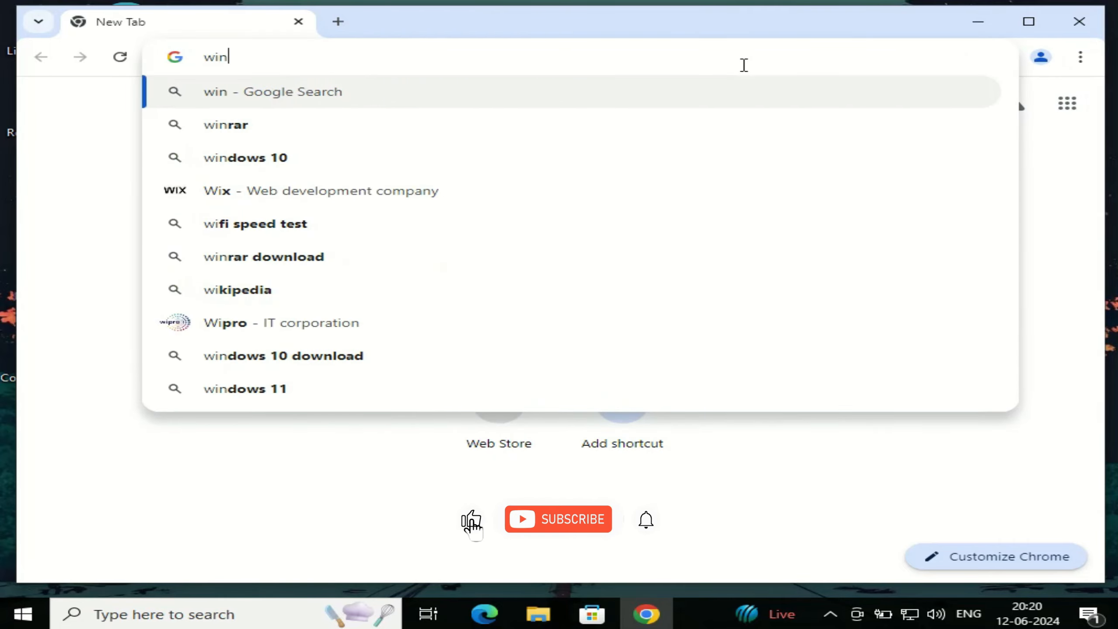
{"action": "type", "text": "dows 11"}
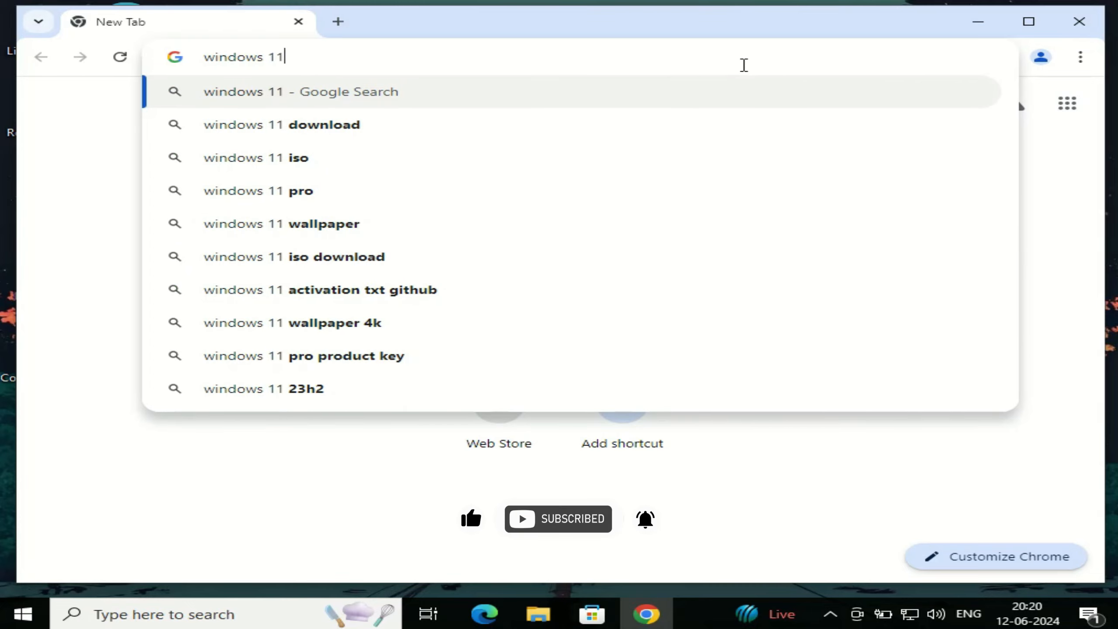
{"action": "key", "text": "Down"}
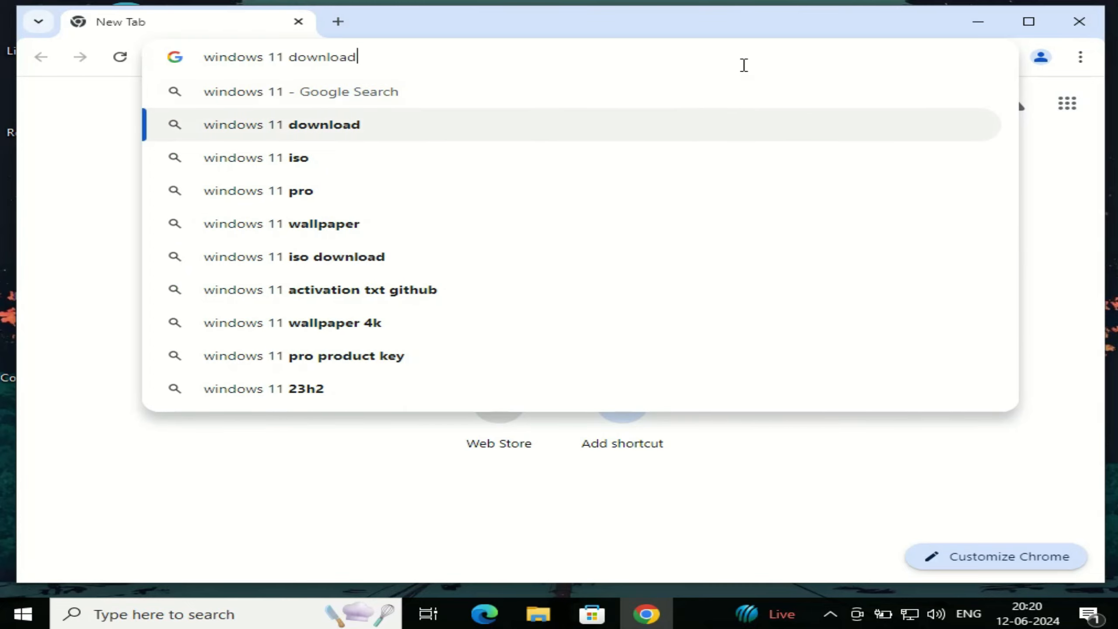
{"action": "key", "text": "Return"}
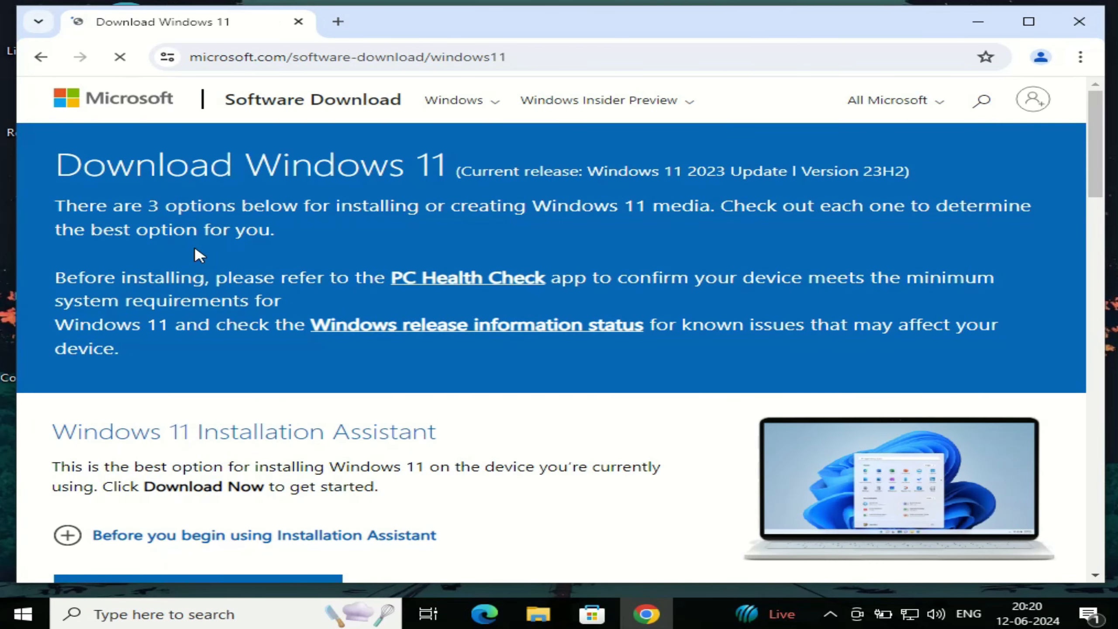
Choose Windows 11 (multi-edition ISO for x64 devices) as the disk image and request its download
{"action": "scroll", "coordinate": [200, 255], "scroll_direction": "down", "scroll_amount": 3}
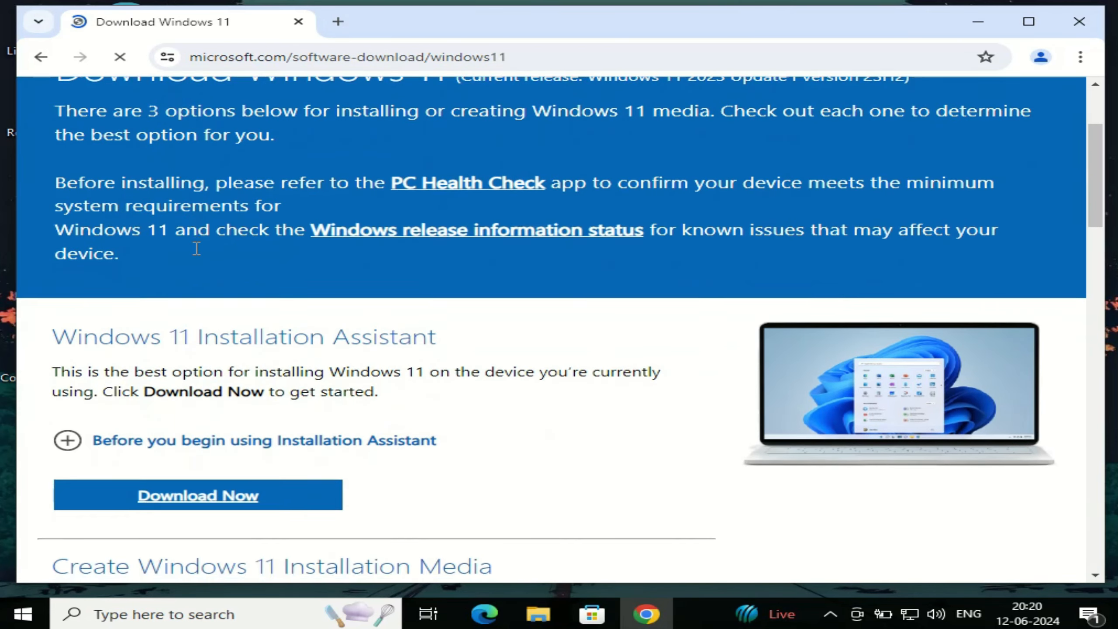
{"action": "scroll", "coordinate": [199, 254], "scroll_direction": "down", "scroll_amount": 3}
{"action": "scroll", "coordinate": [199, 254], "scroll_direction": "down", "scroll_amount": 3}
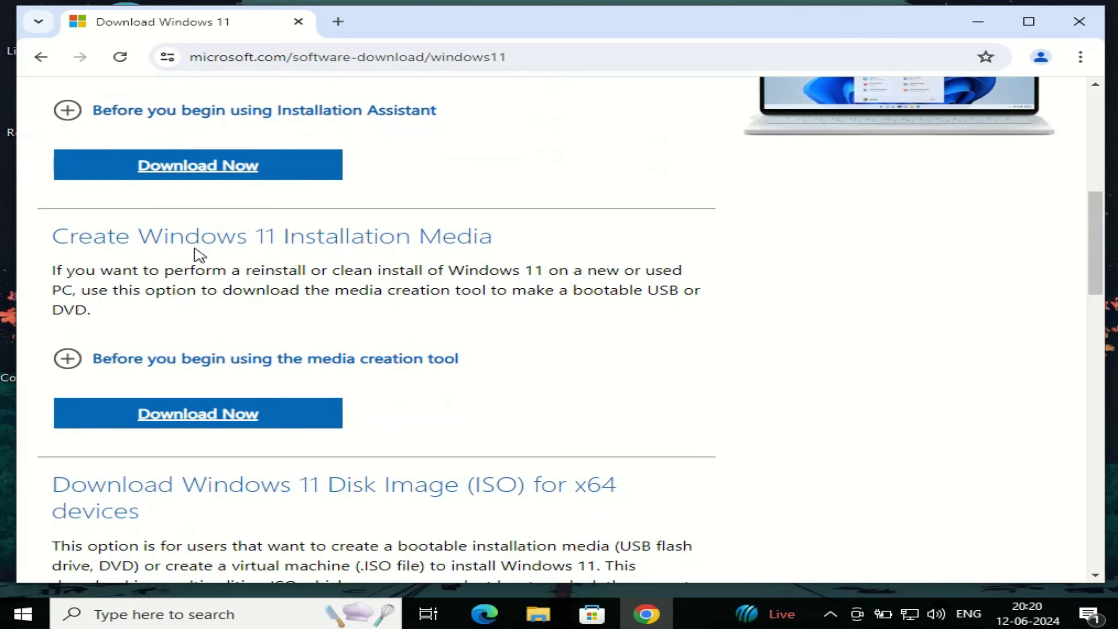
{"action": "scroll", "coordinate": [192, 270], "scroll_direction": "down", "scroll_amount": 10}
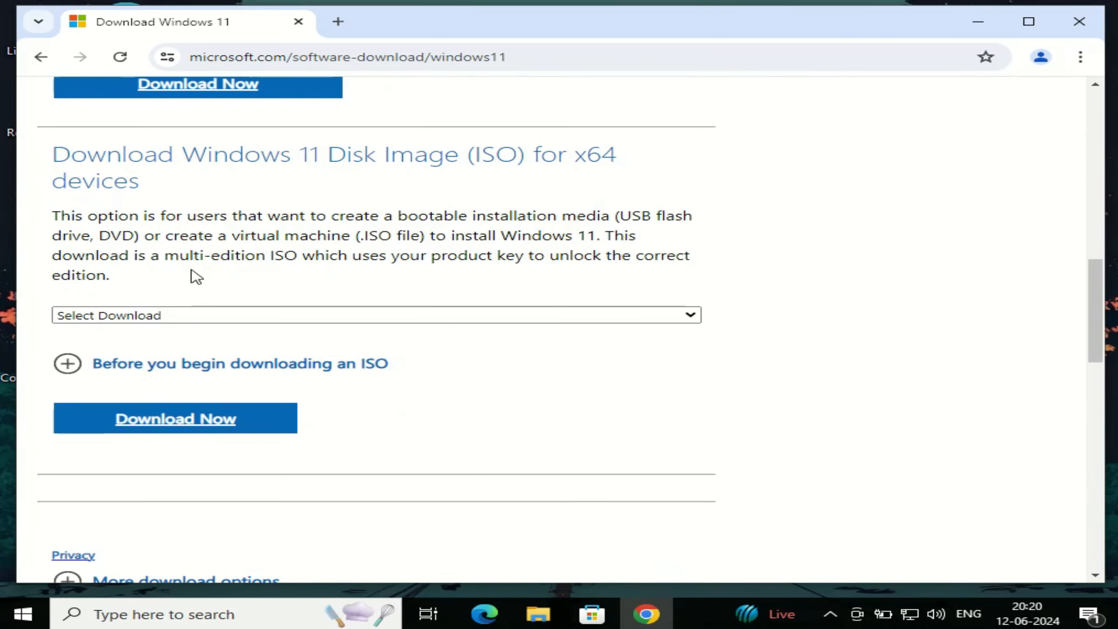
{"action": "scroll", "coordinate": [191, 163], "scroll_direction": "up", "scroll_amount": 3}
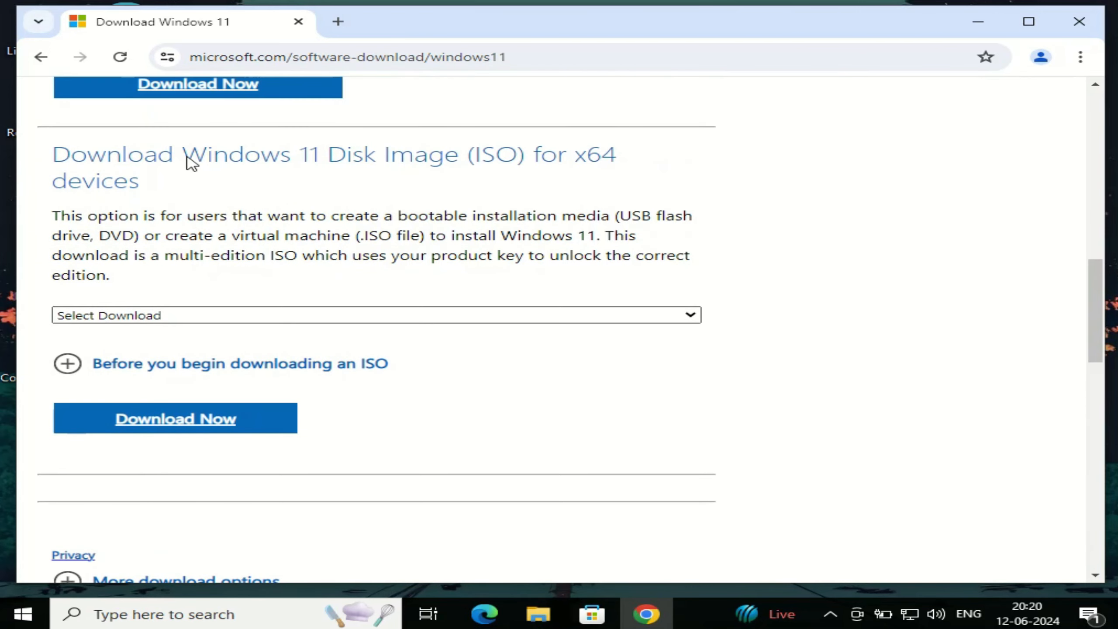
{"action": "left_click", "coordinate": [248, 316]}
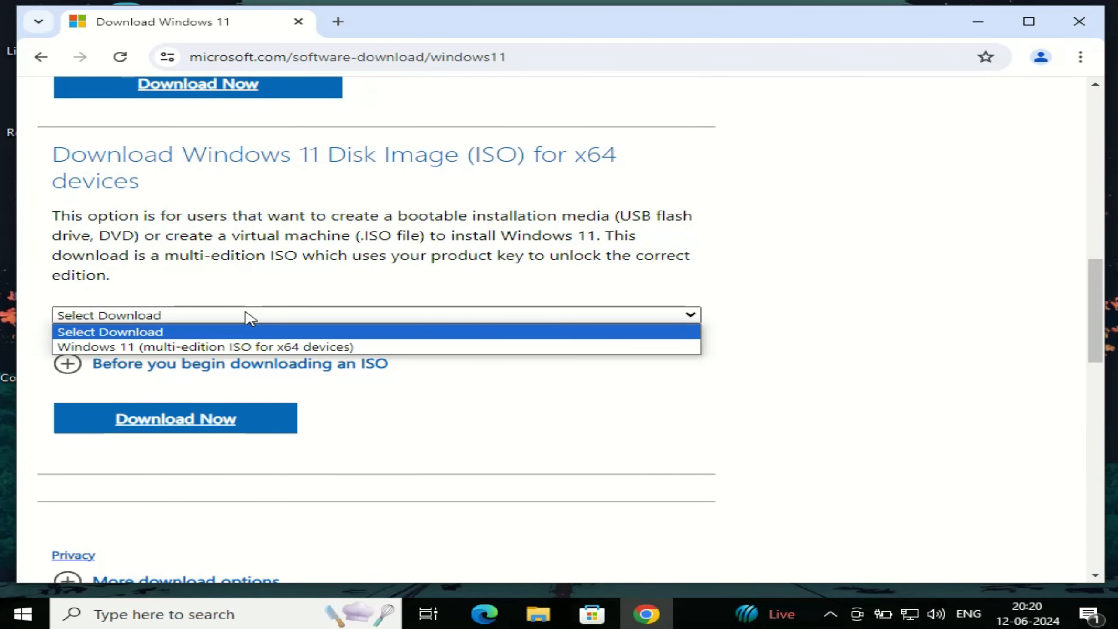
{"action": "left_click", "coordinate": [216, 348]}
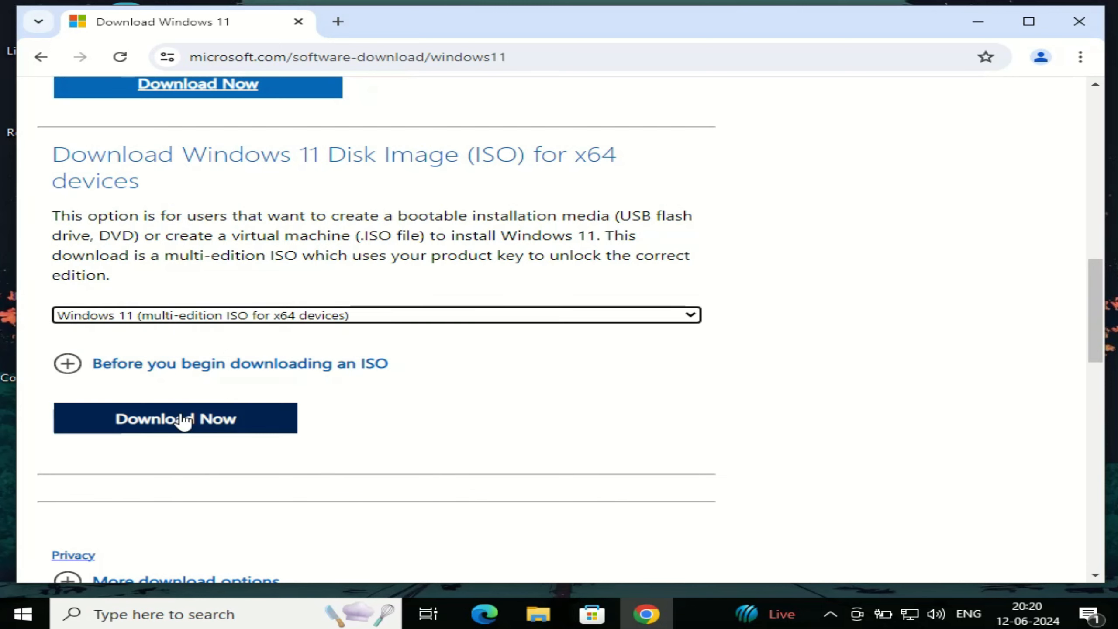
{"action": "left_click", "coordinate": [199, 419]}
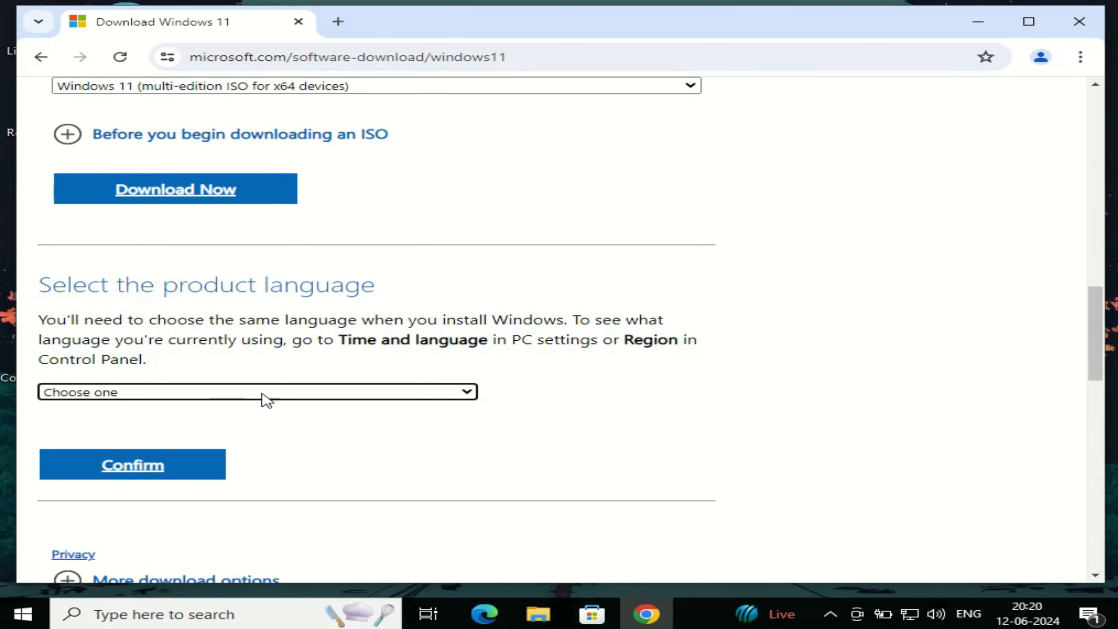
Confirm English International as the product language and start the 64-bit Windows 11 ISO download
{"action": "left_click", "coordinate": [277, 389]}
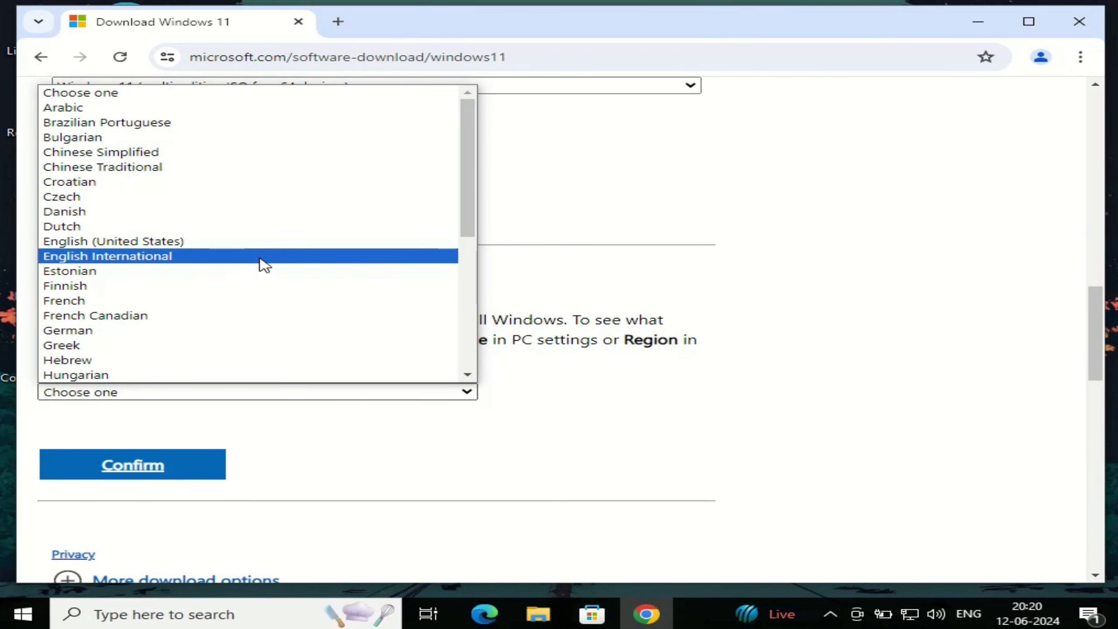
{"action": "left_click", "coordinate": [264, 257]}
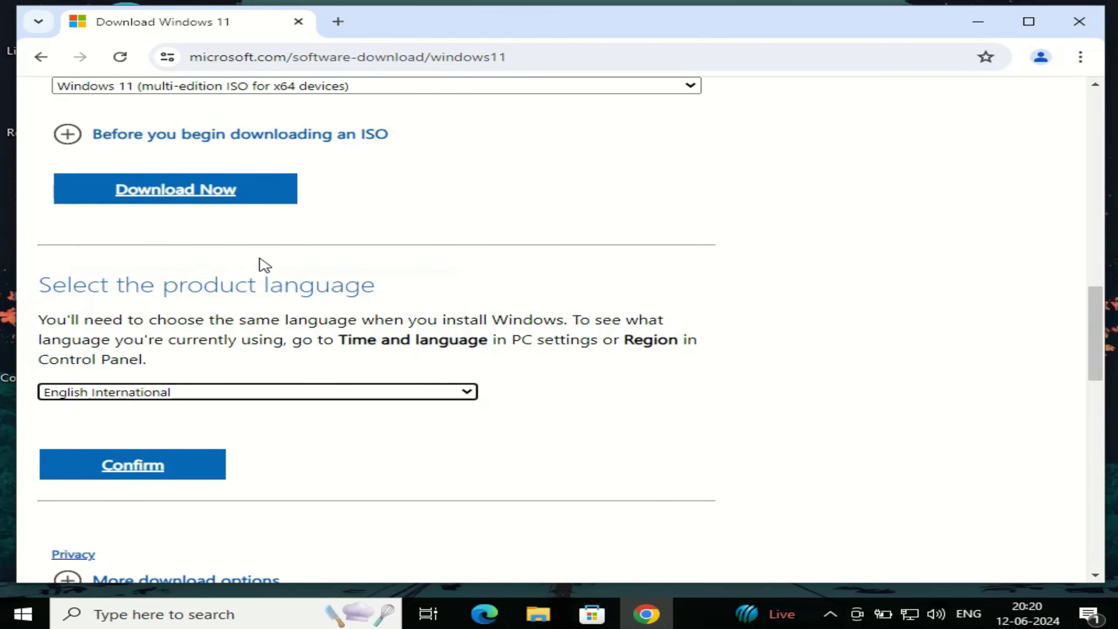
{"action": "left_click", "coordinate": [118, 474]}
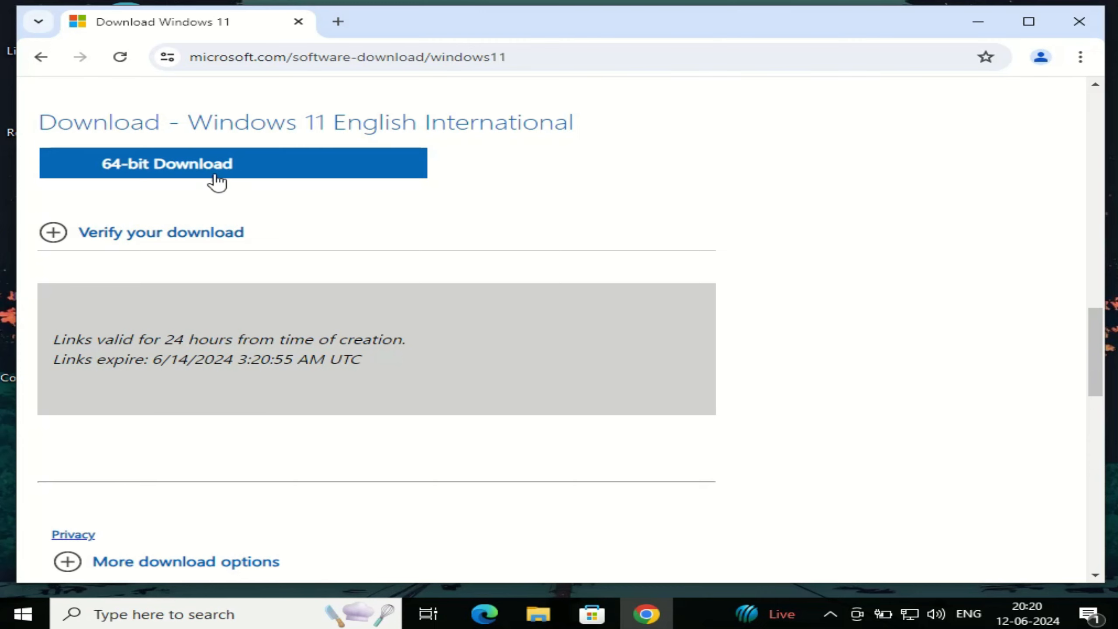
{"action": "left_click", "coordinate": [233, 162]}
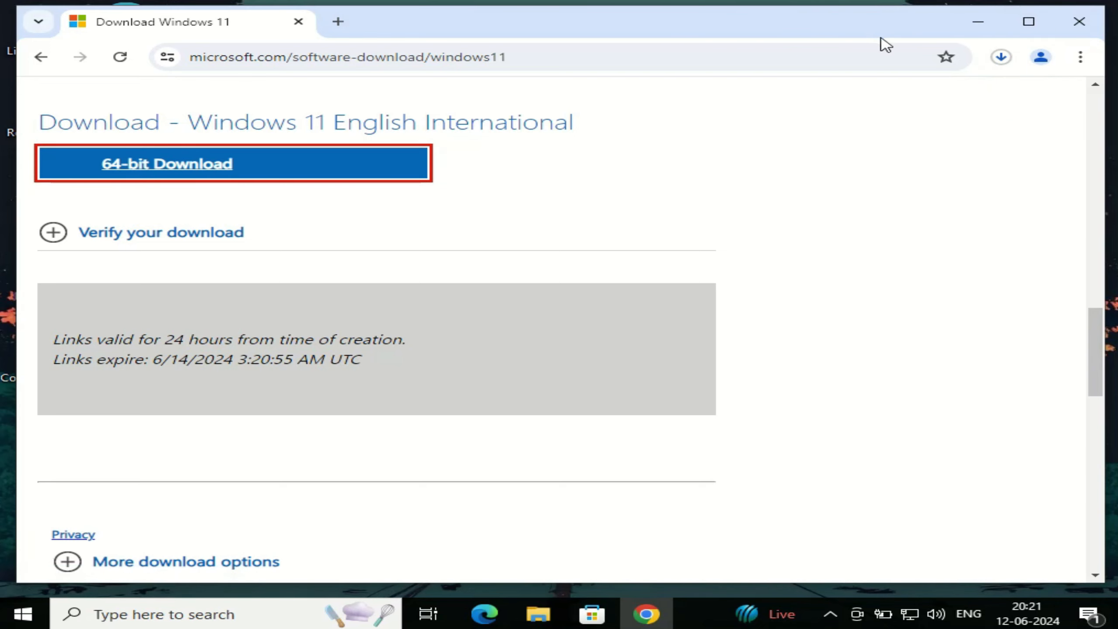
{"action": "left_click", "coordinate": [1004, 61]}
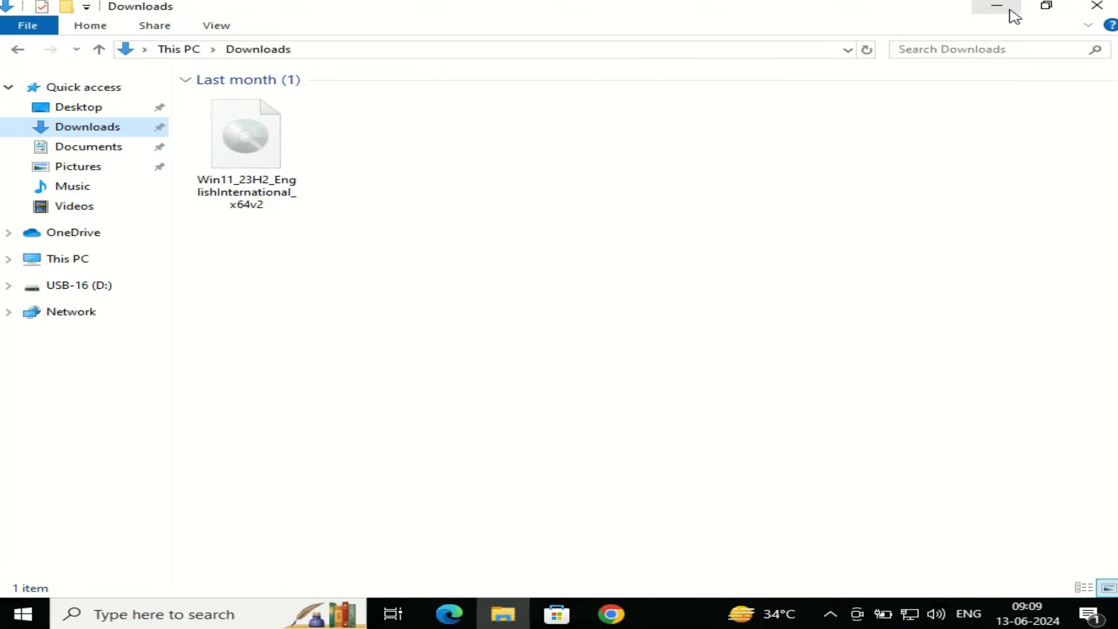
{"action": "left_click", "coordinate": [1095, 6]}
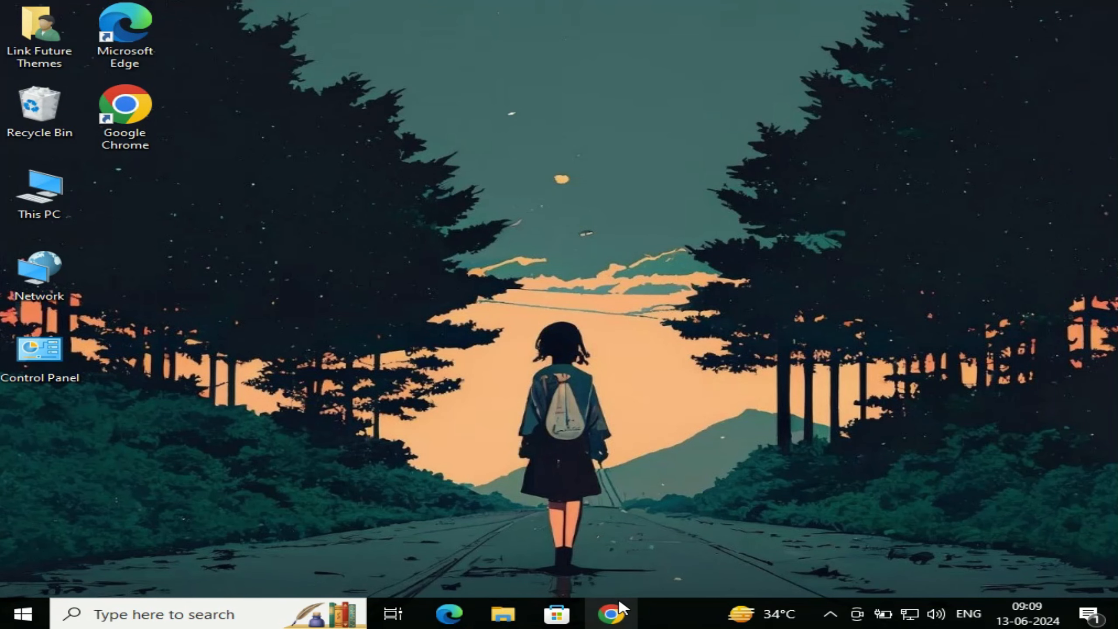
Search for "refus download" in Google Chrome and open the official Rufus site, rufus.ie
{"action": "left_click", "coordinate": [611, 613]}
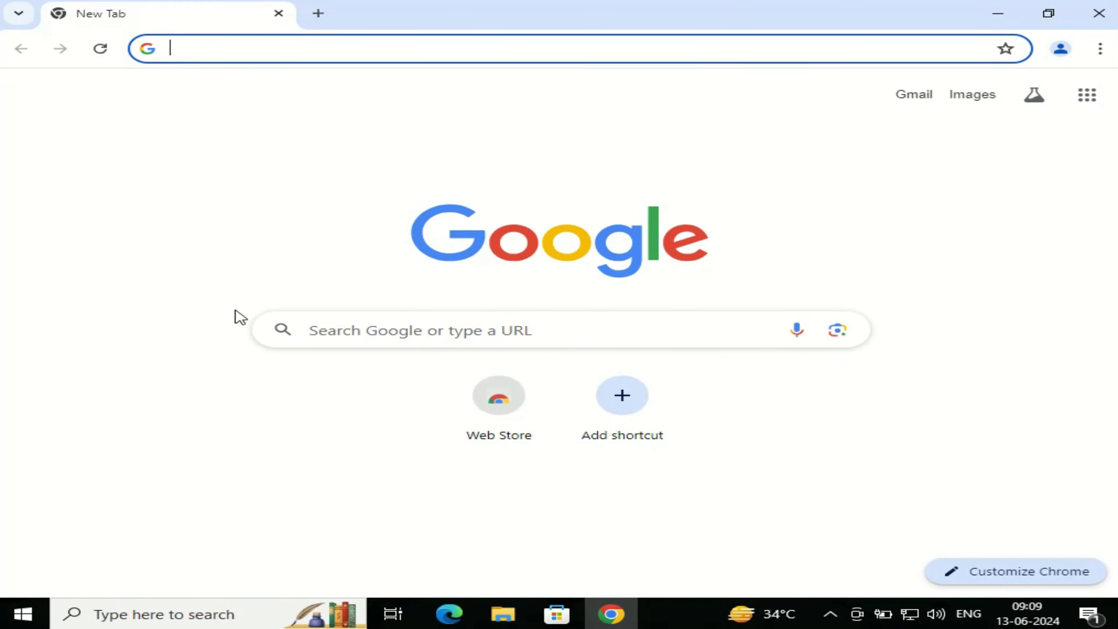
{"action": "type", "text": "refu"}
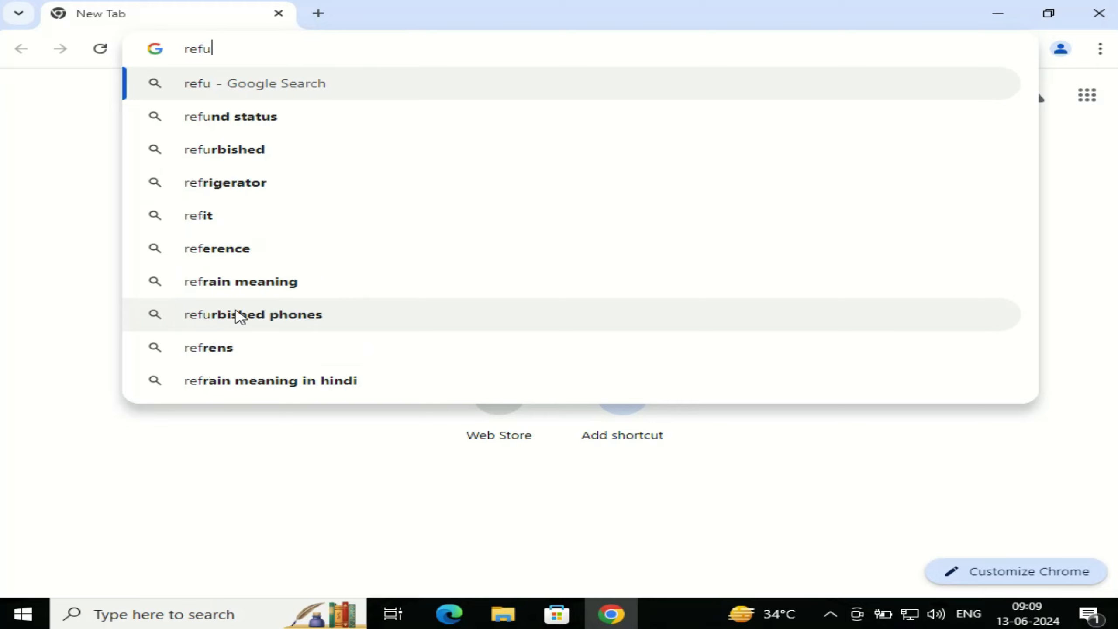
{"action": "type", "text": "s"}
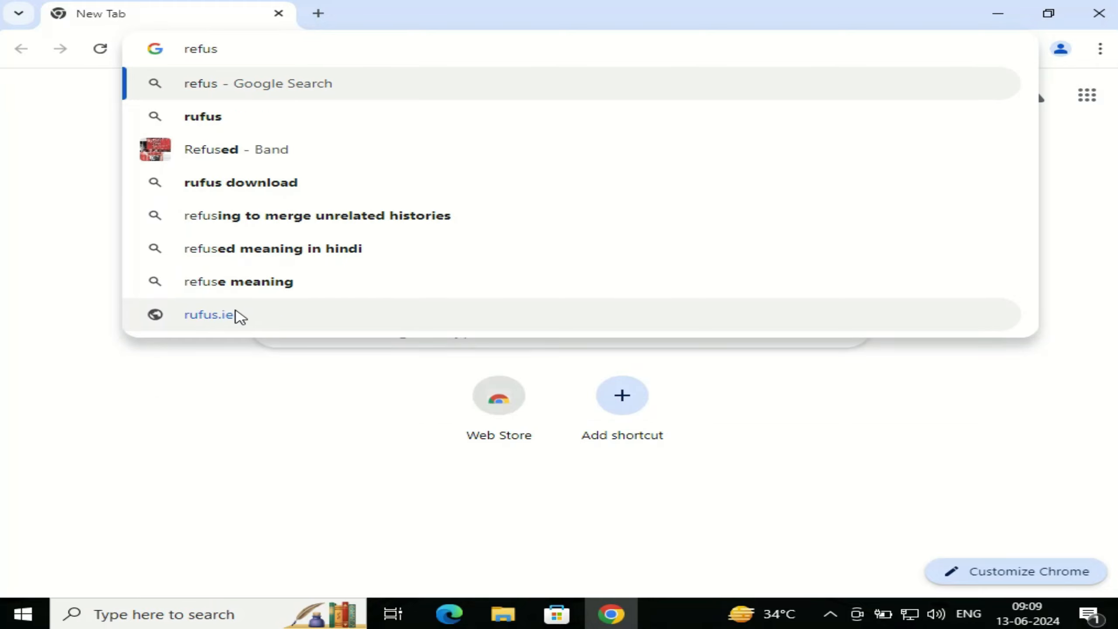
{"action": "type", "text": " down"}
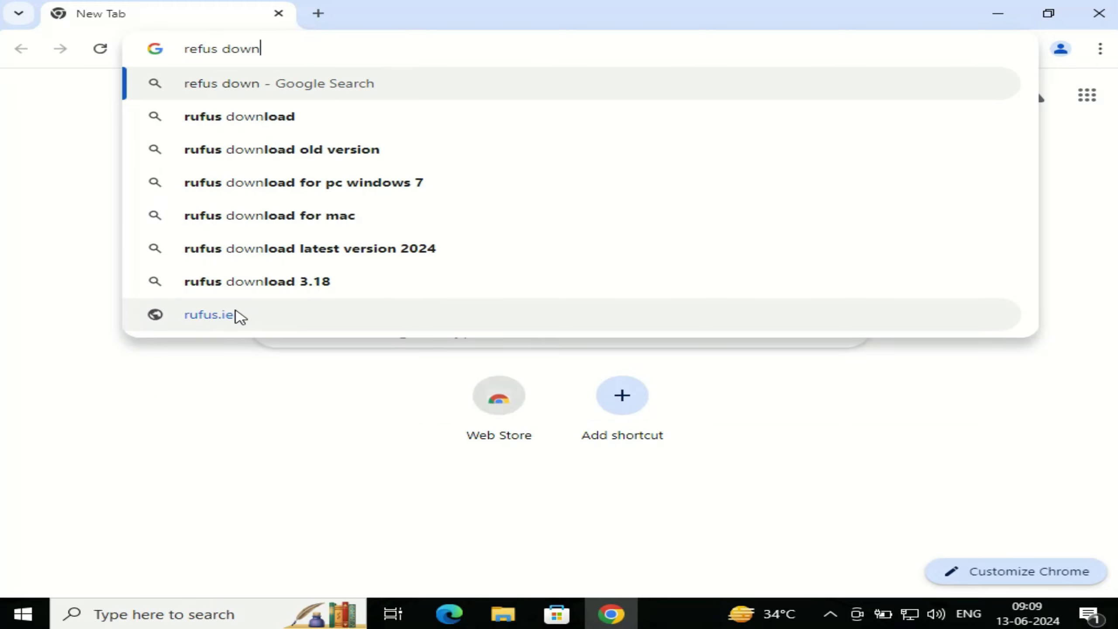
{"action": "type", "text": "load"}
{"action": "key", "text": "Return"}
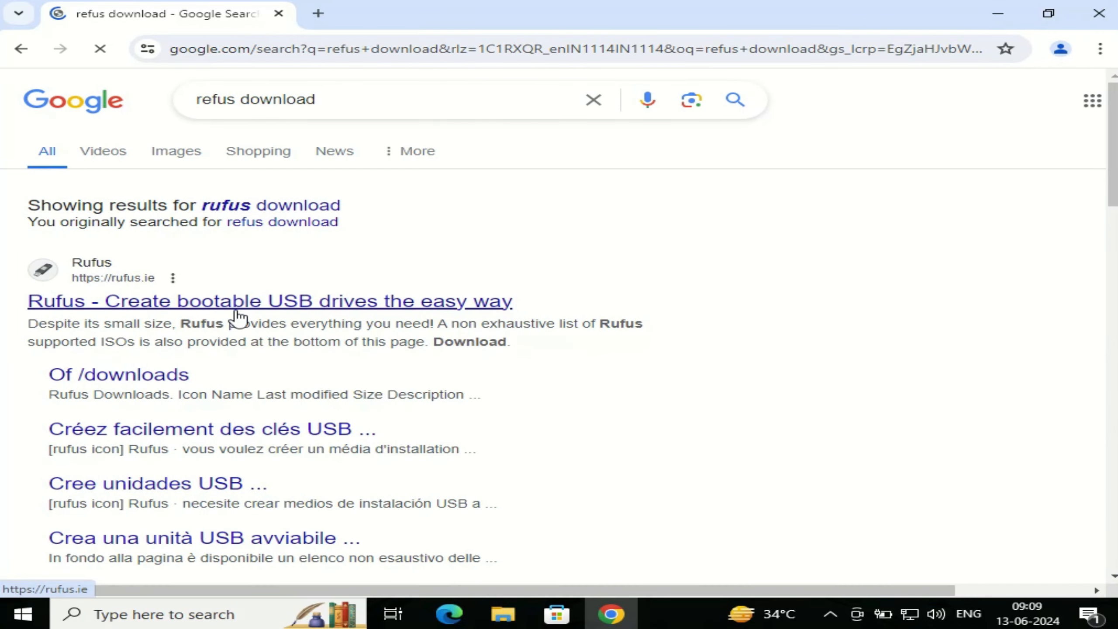
{"action": "left_click", "coordinate": [115, 303]}
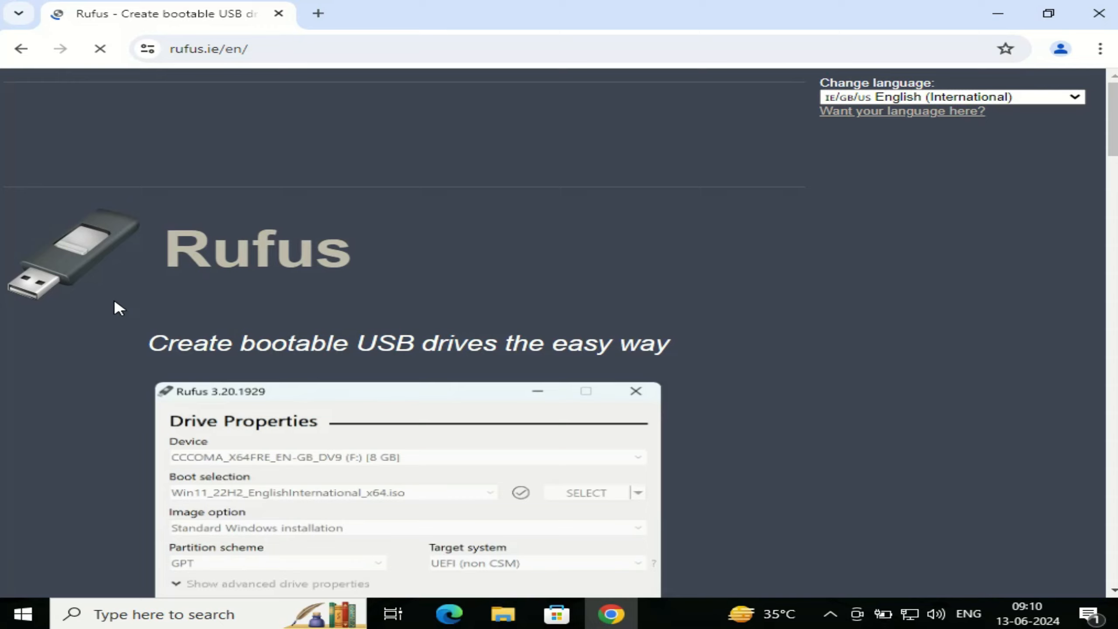
Download the standard Windows x64 release rufus-4.5.exe, dismissing the advertisement, and close the browser
{"action": "scroll", "coordinate": [341, 317], "scroll_direction": "down", "scroll_amount": 10}
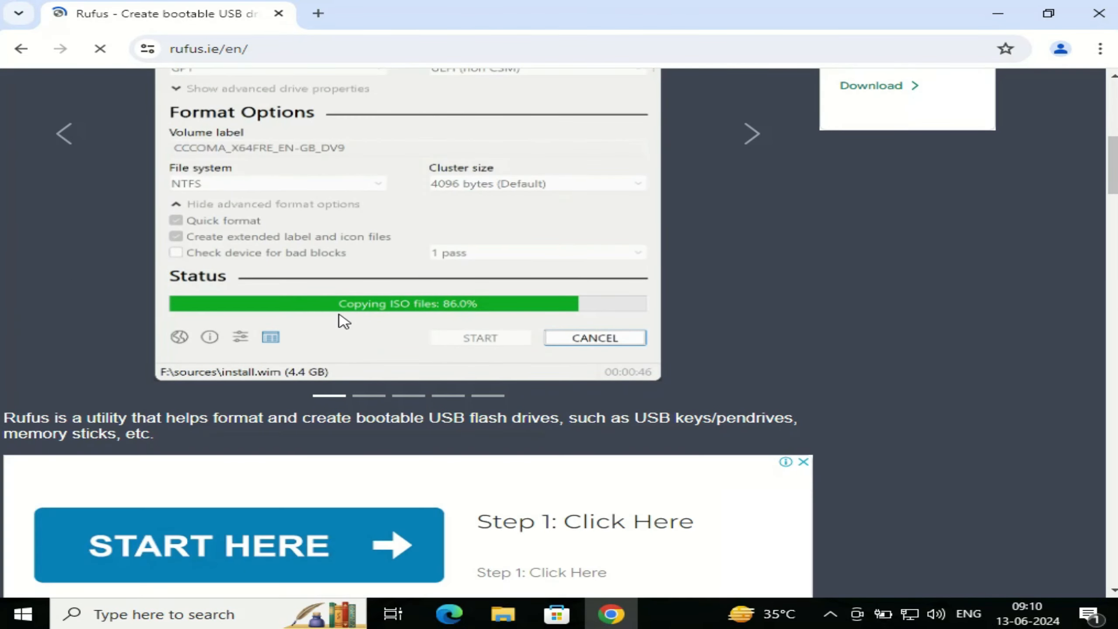
{"action": "scroll", "coordinate": [339, 314], "scroll_direction": "down", "scroll_amount": 12}
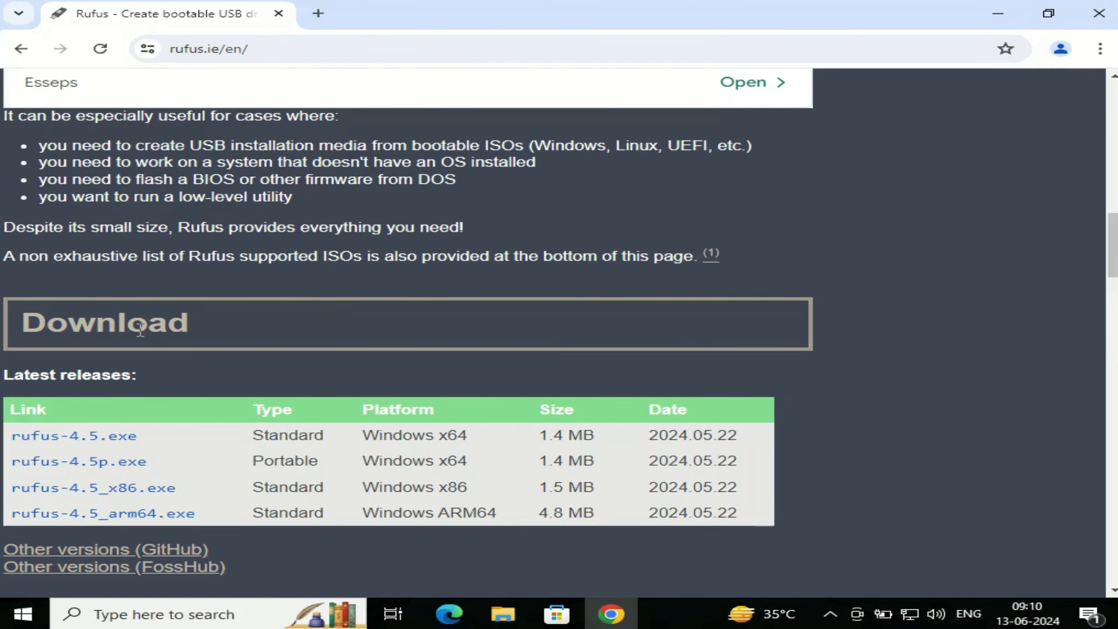
{"action": "left_click", "coordinate": [91, 444]}
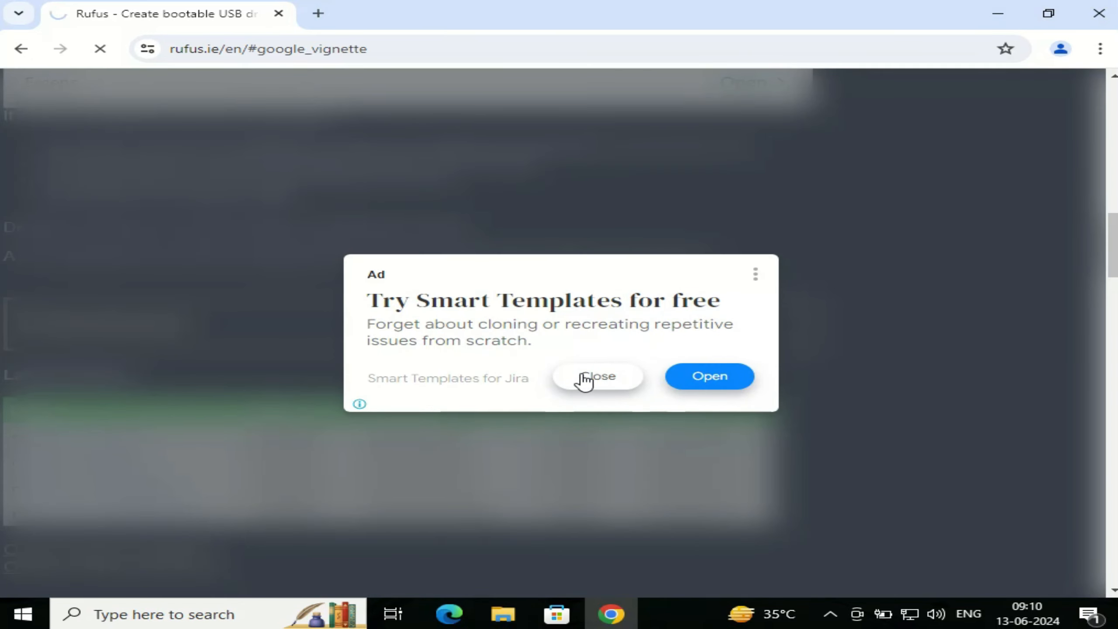
{"action": "left_click", "coordinate": [584, 378]}
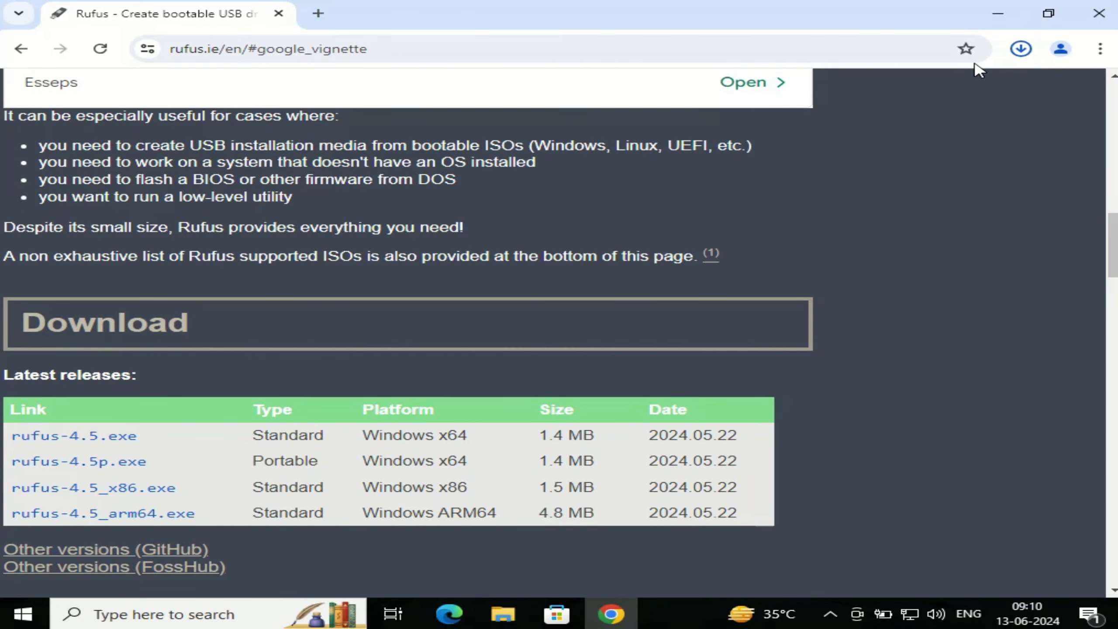
{"action": "left_click", "coordinate": [1020, 48]}
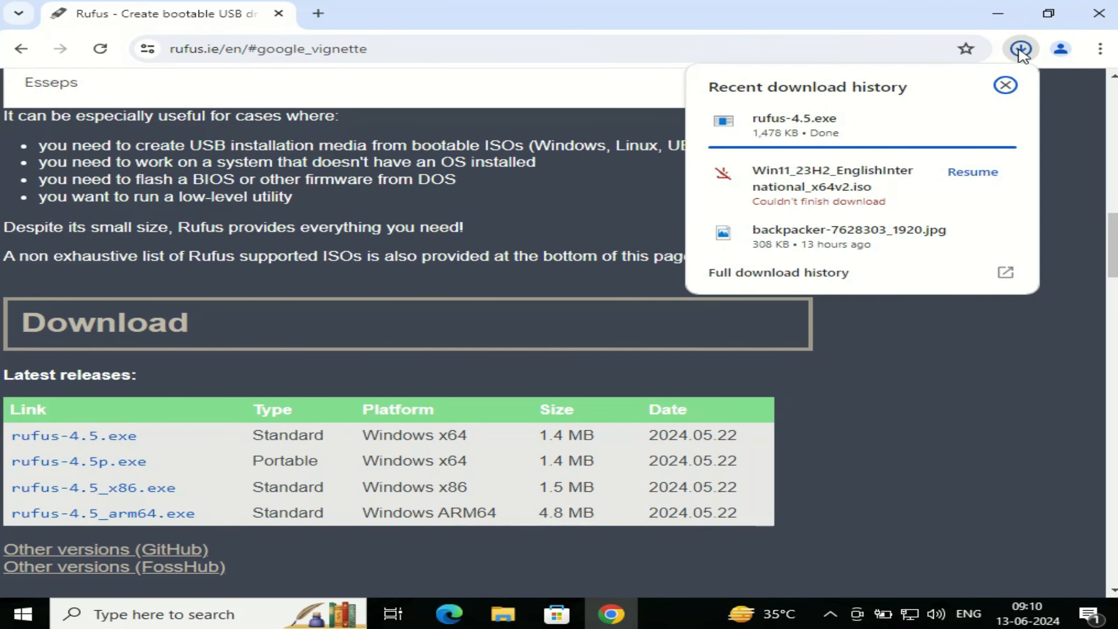
{"action": "left_click", "coordinate": [1020, 49]}
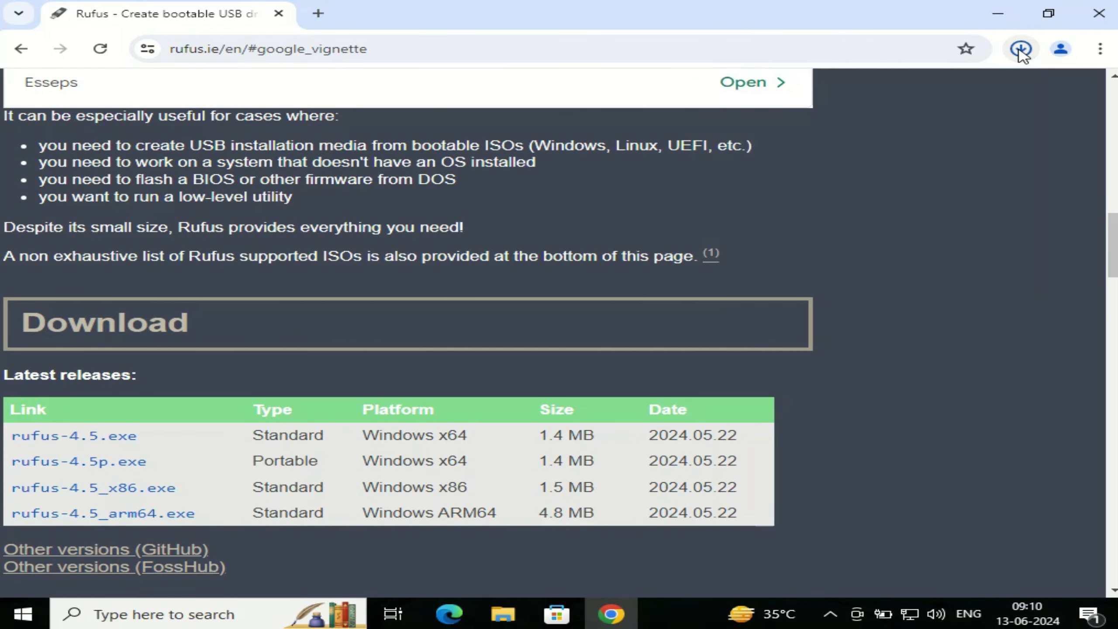
{"action": "left_click", "coordinate": [1096, 13]}
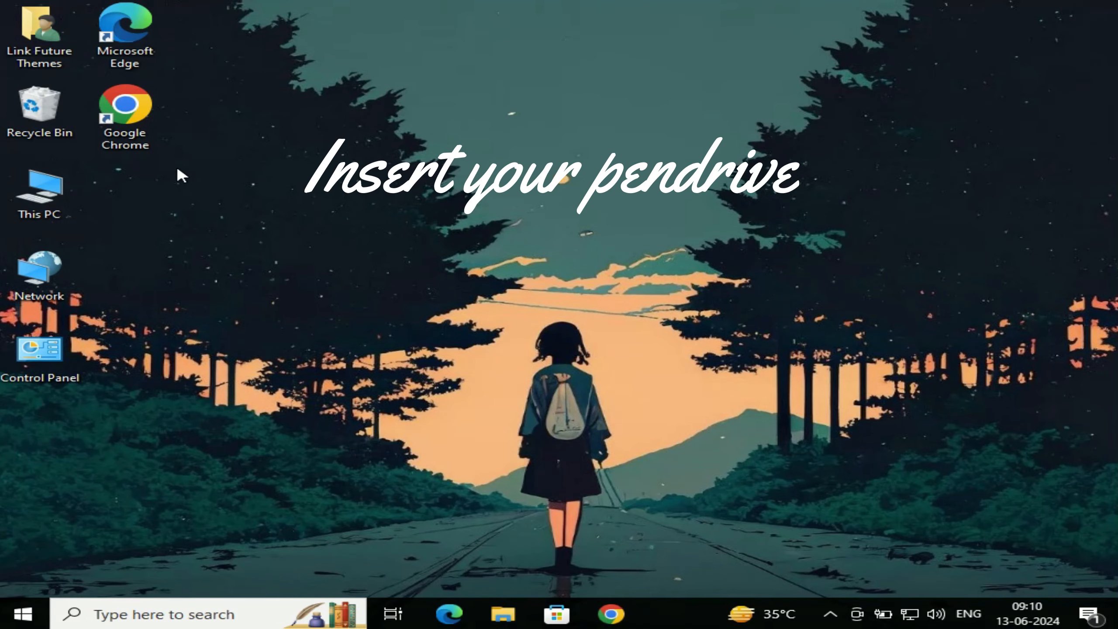
Run rufus-4.5 from the Downloads folder with administrator rights, allow it to make changes, and decline online update checks
{"action": "double_click", "coordinate": [59, 196]}
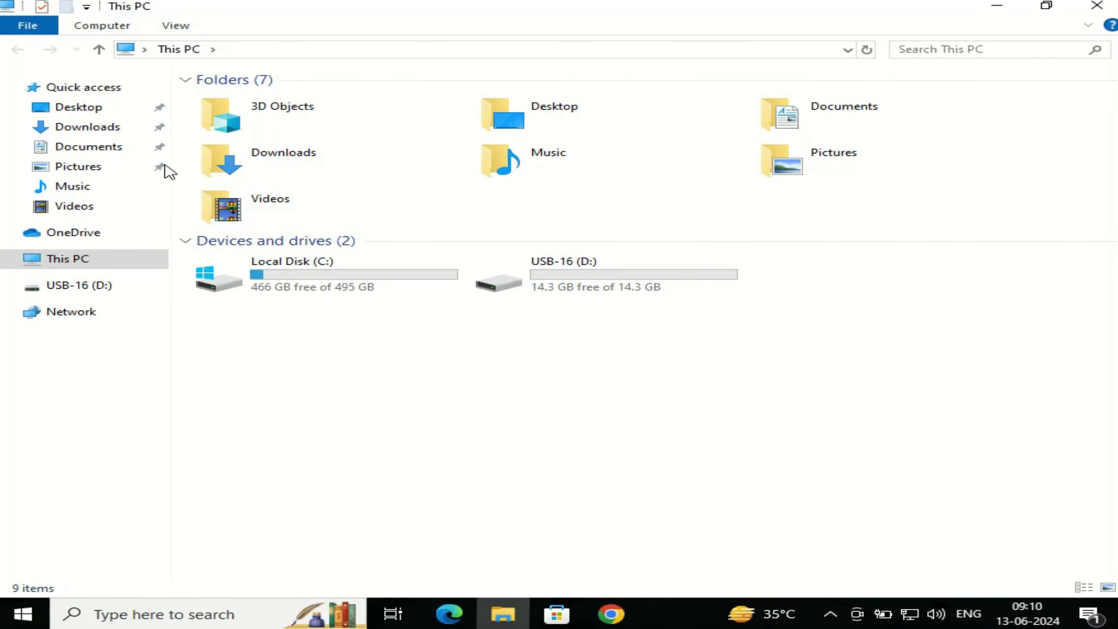
{"action": "left_click", "coordinate": [91, 128]}
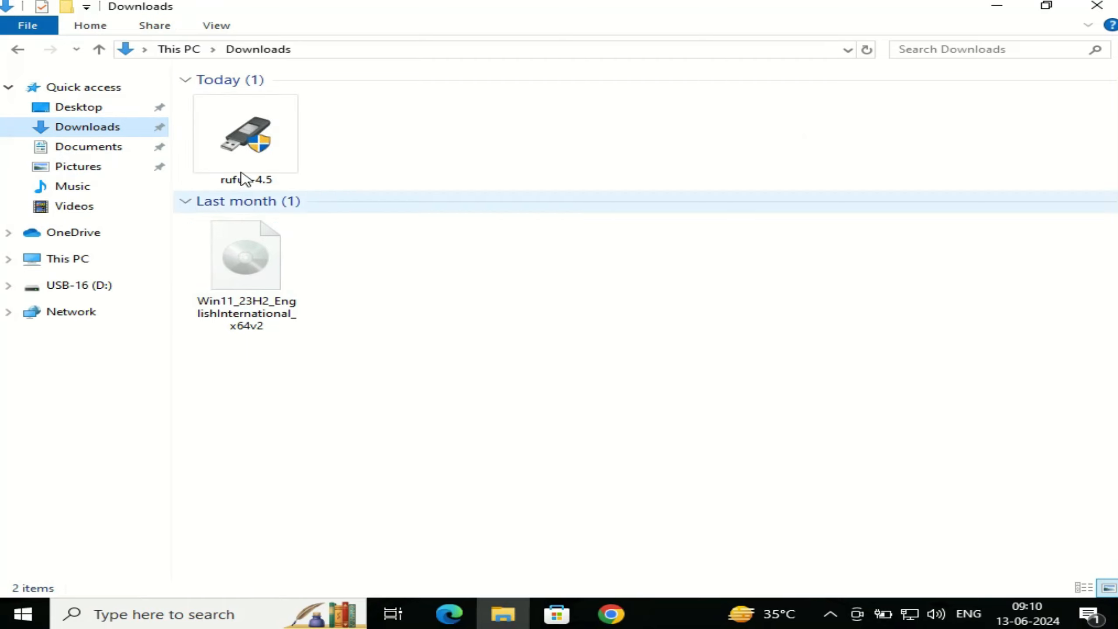
{"action": "left_click", "coordinate": [234, 146]}
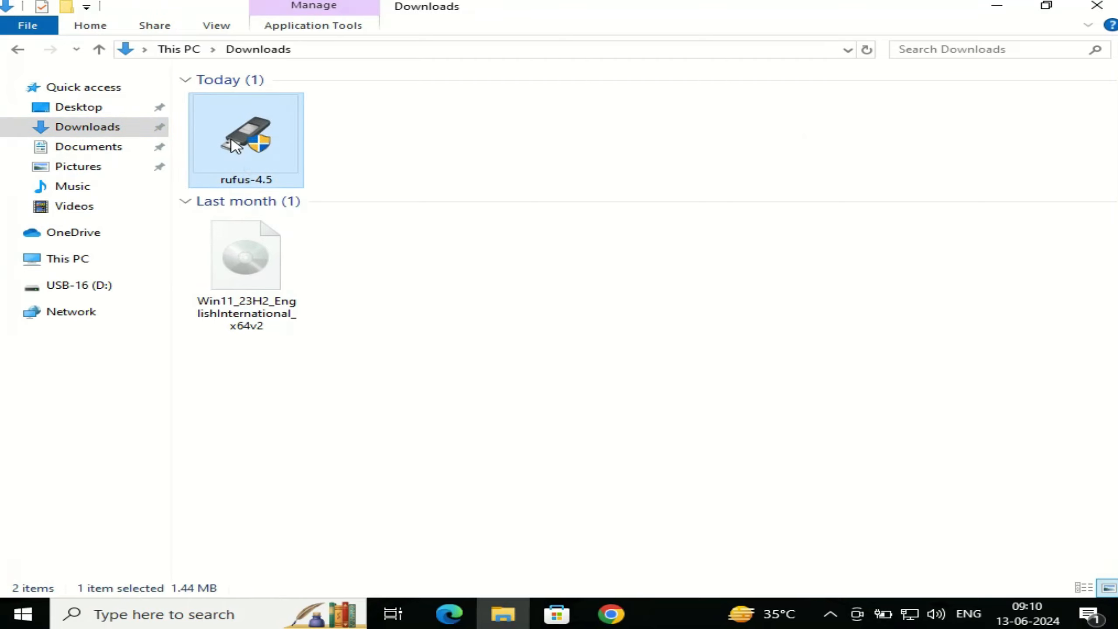
{"action": "right_click", "coordinate": [234, 146]}
{"action": "left_click", "coordinate": [267, 172]}
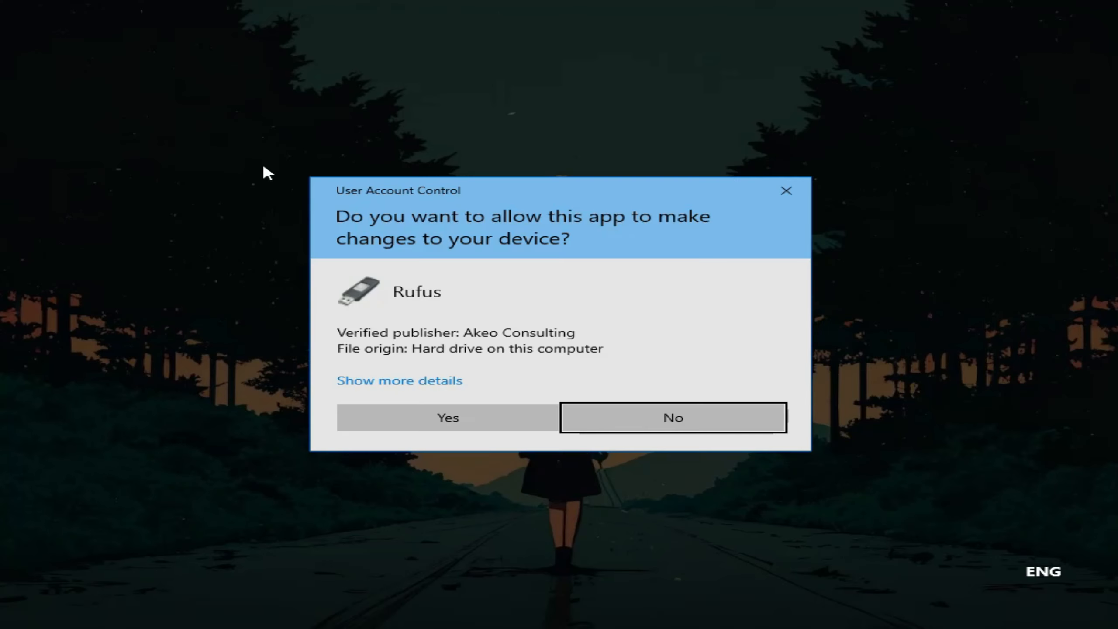
{"action": "left_click", "coordinate": [449, 417]}
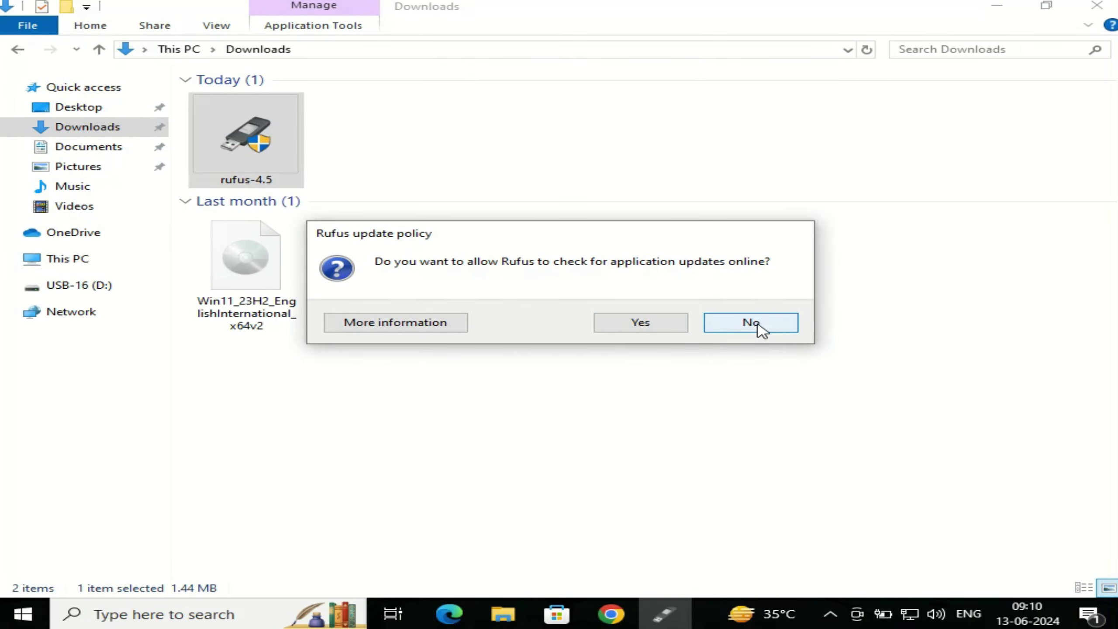
{"action": "left_click", "coordinate": [752, 323]}
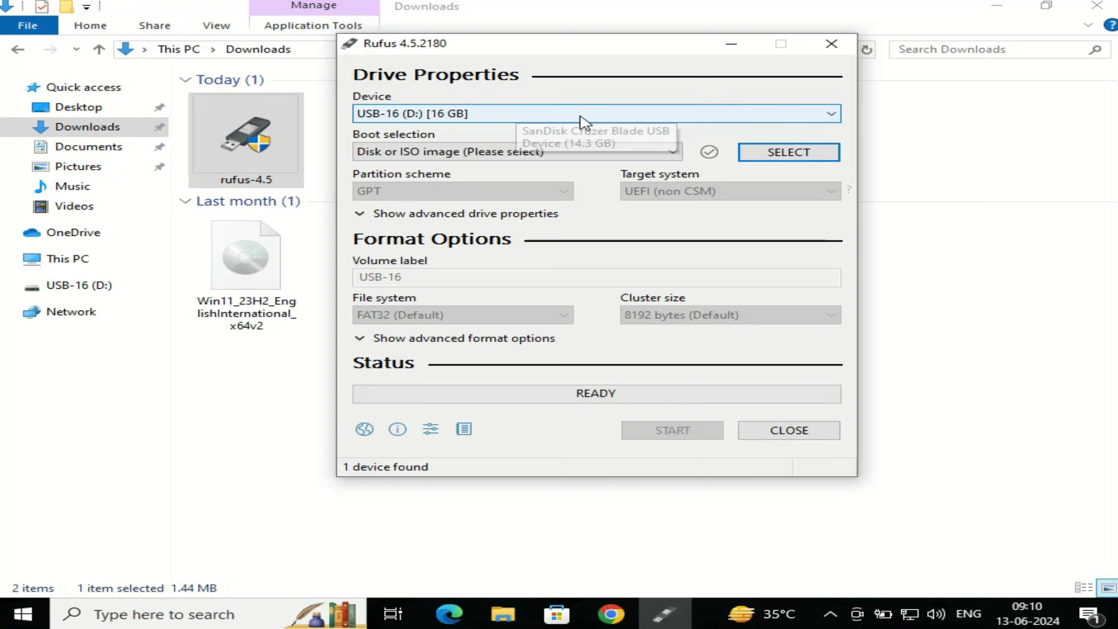
Load Win11_23H2_EnglishInternational_x64v2 from the Downloads folder as the boot image for the USB drive
{"action": "left_click", "coordinate": [786, 159]}
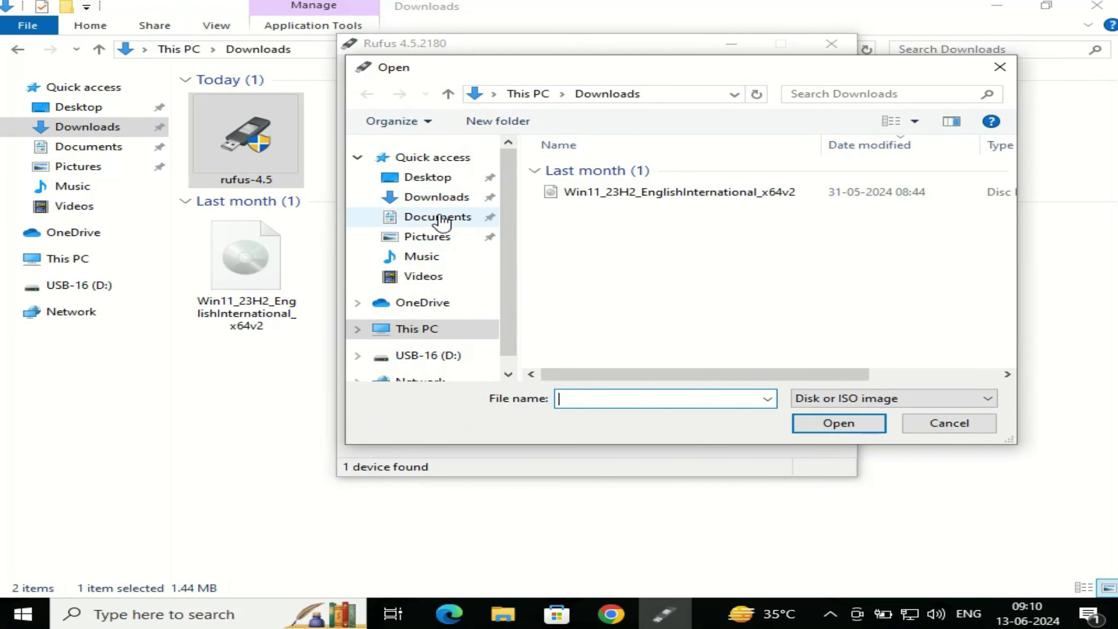
{"action": "left_click", "coordinate": [447, 200]}
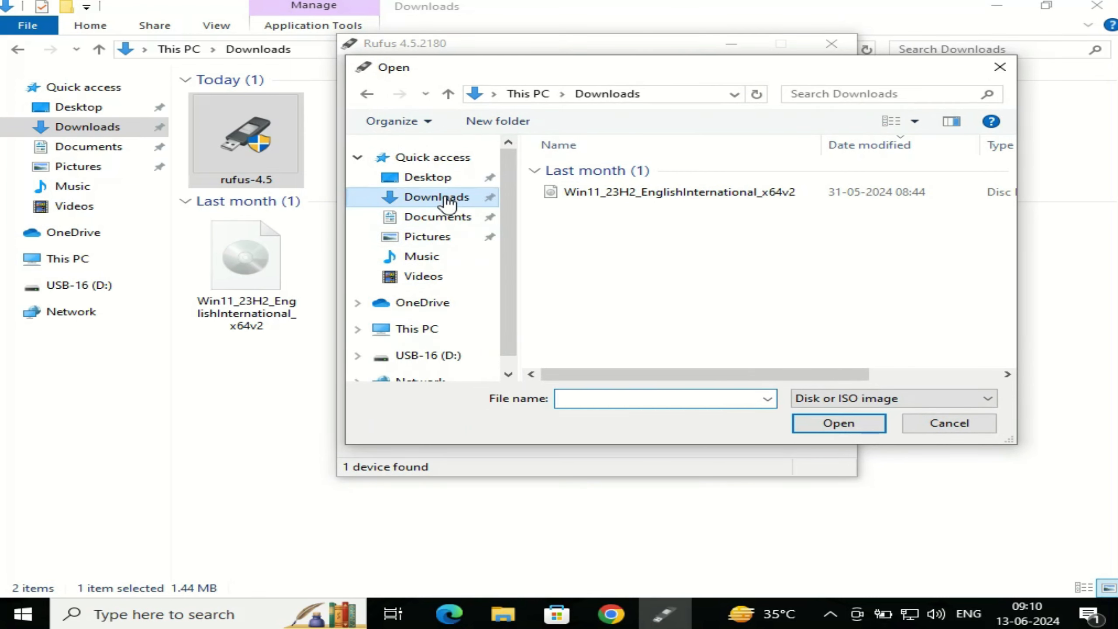
{"action": "left_click", "coordinate": [670, 194]}
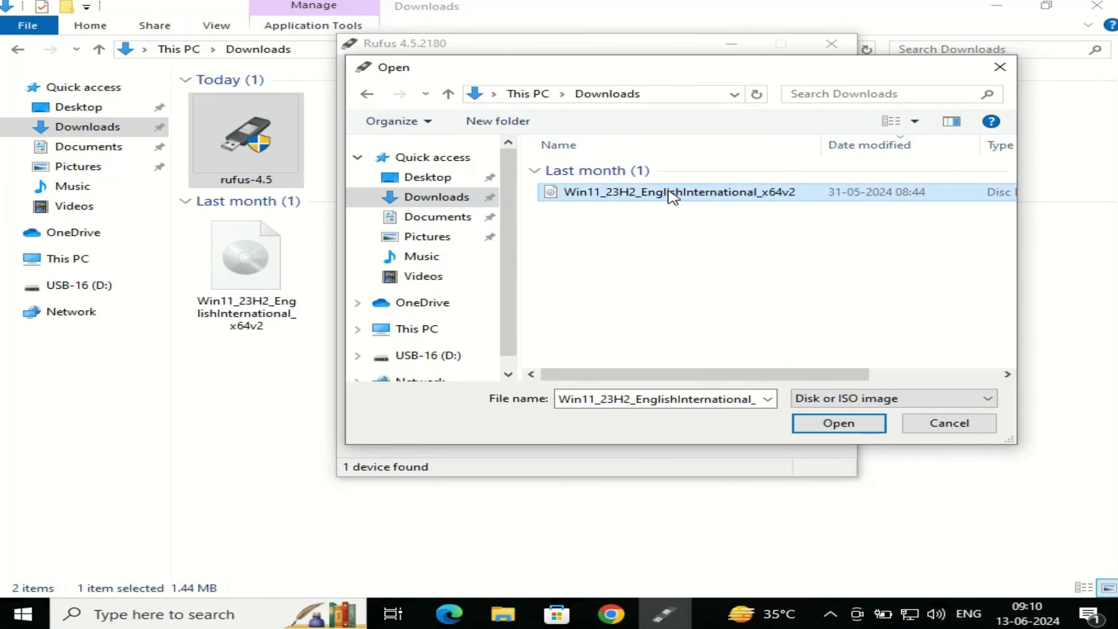
{"action": "left_click", "coordinate": [829, 428]}
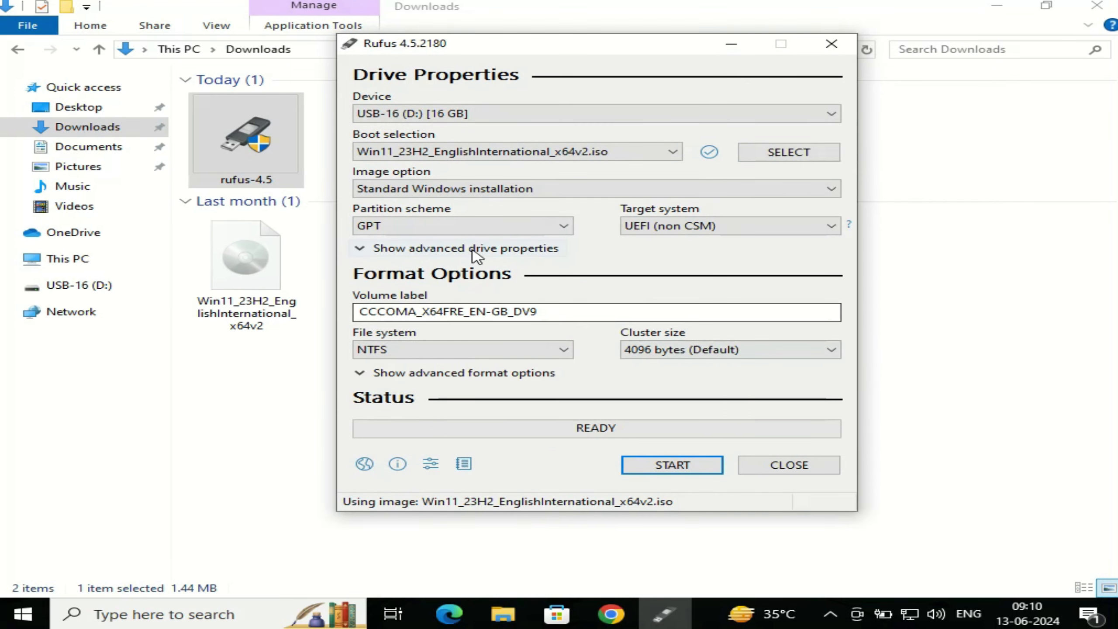
Switch the partition scheme to MBR and back to GPT
{"action": "left_click", "coordinate": [521, 235]}
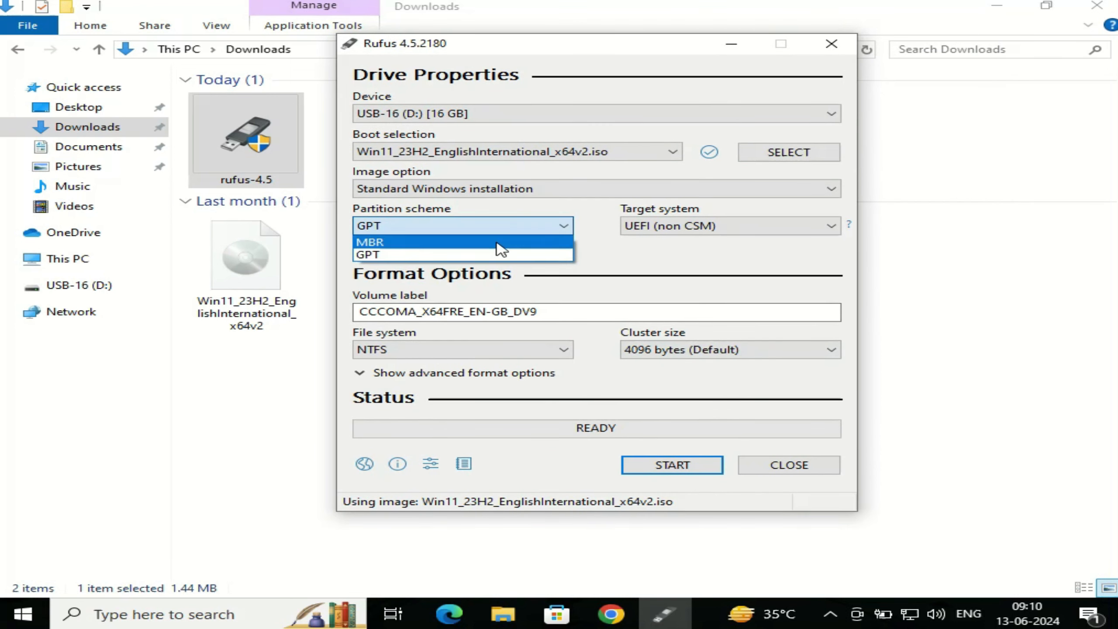
{"action": "left_click", "coordinate": [506, 244]}
{"action": "left_click", "coordinate": [515, 231]}
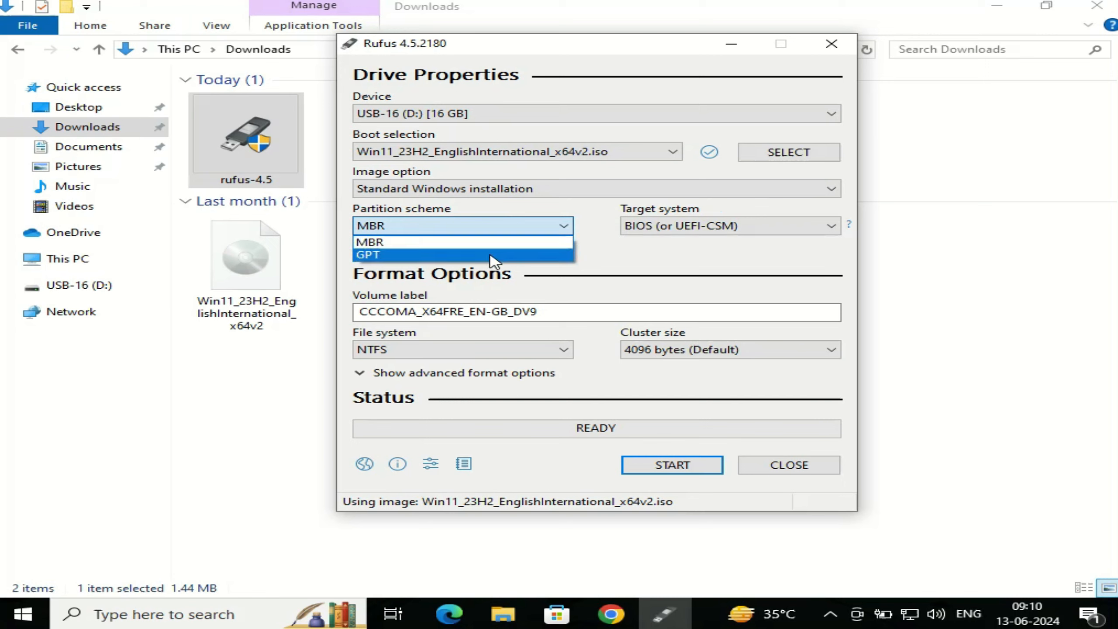
{"action": "left_click", "coordinate": [484, 256]}
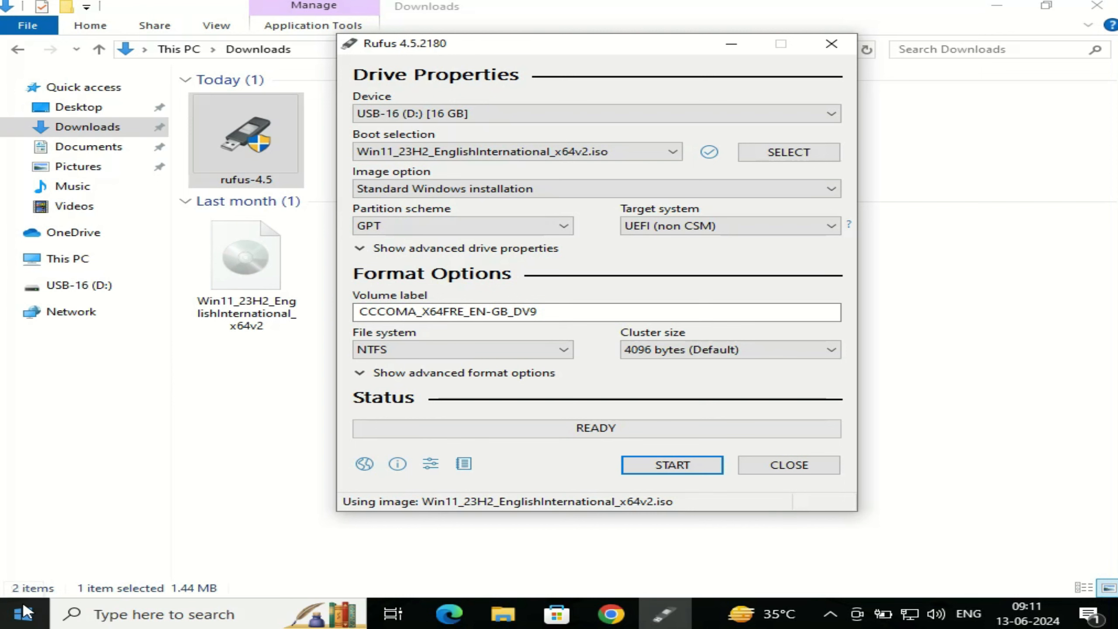
Check the partition style of Disk 0 in its Disk Management volume properties, and close Disk Management
{"action": "right_click", "coordinate": [29, 610]}
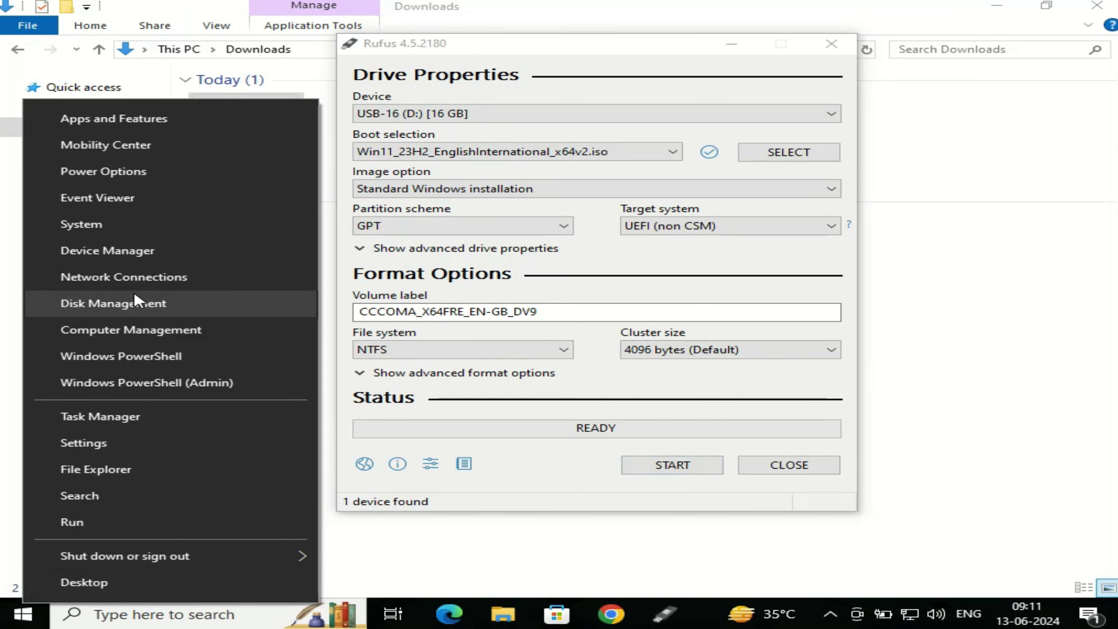
{"action": "left_click", "coordinate": [167, 304]}
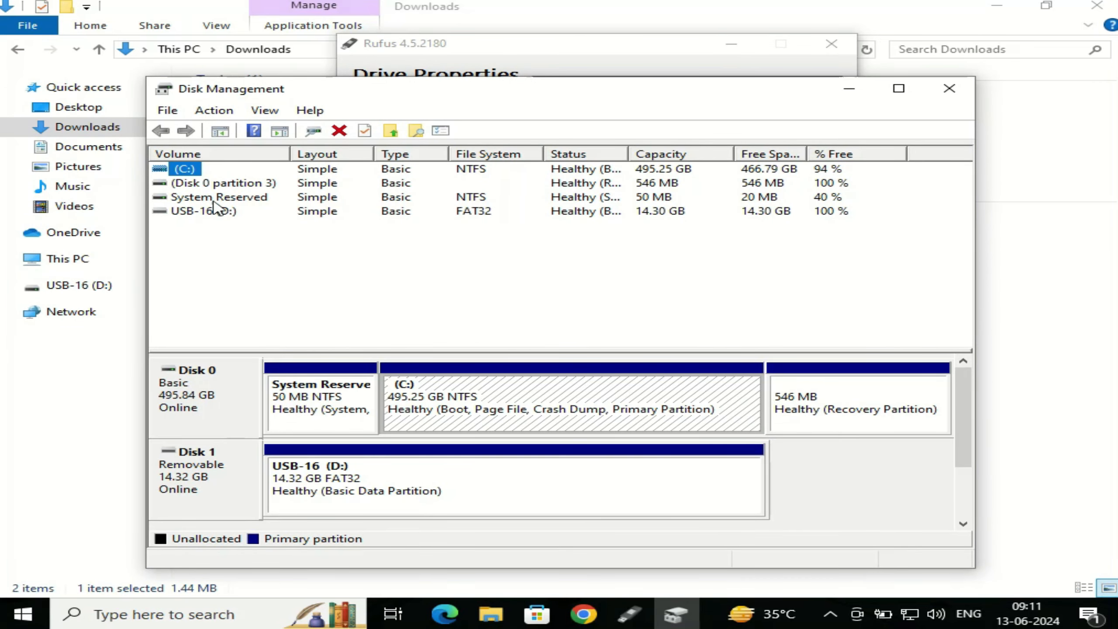
{"action": "left_click", "coordinate": [189, 395]}
{"action": "right_click", "coordinate": [189, 395]}
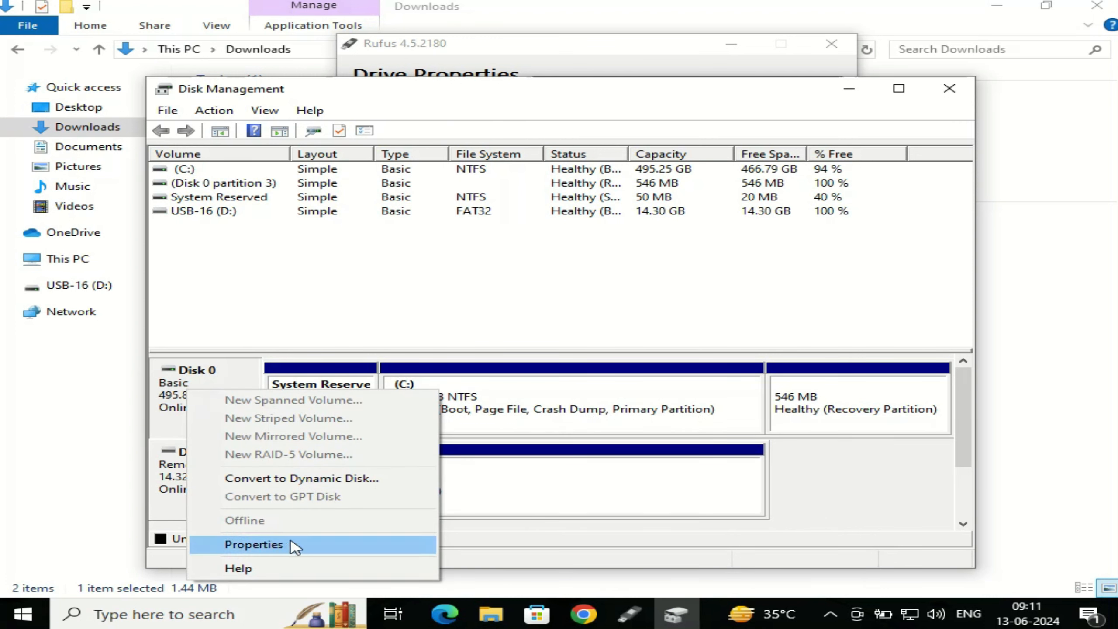
{"action": "left_click", "coordinate": [321, 547]}
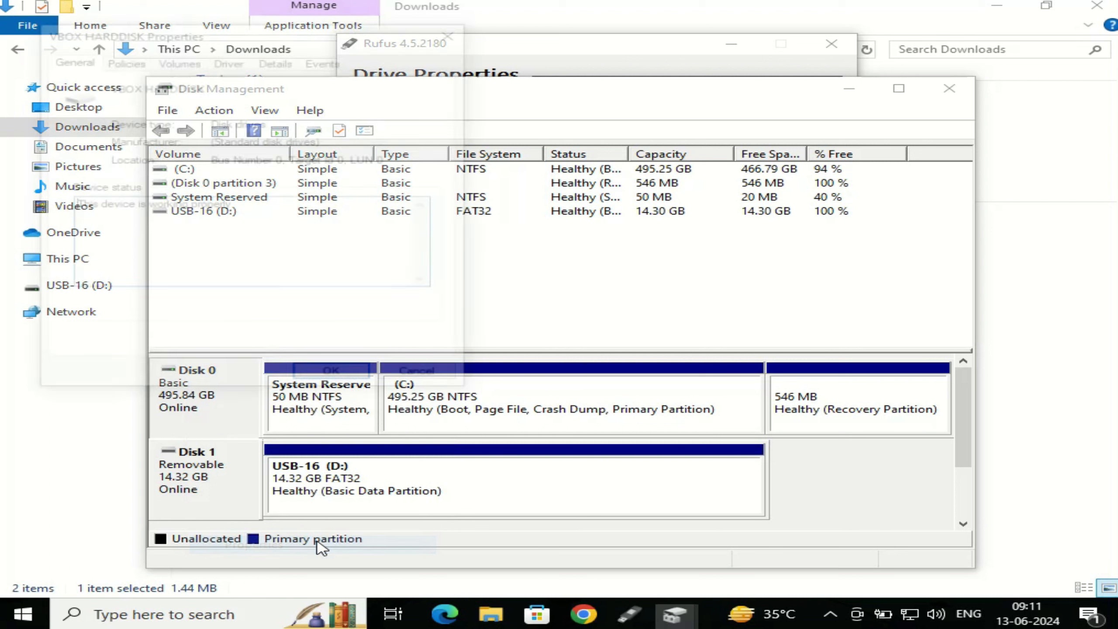
{"action": "left_click", "coordinate": [178, 59]}
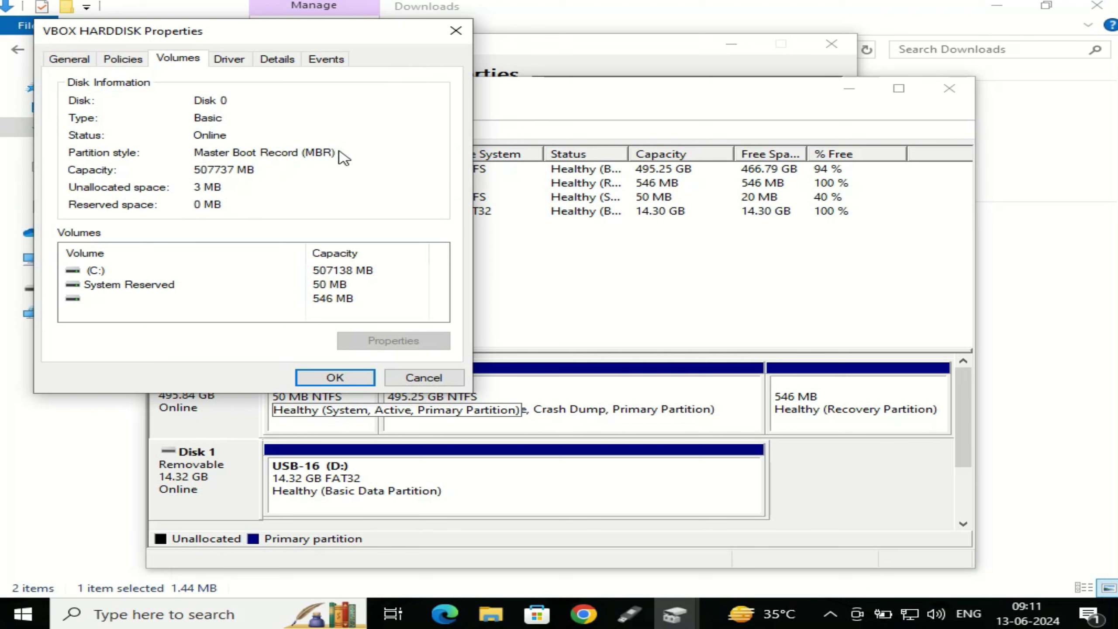
{"action": "left_click", "coordinate": [335, 376]}
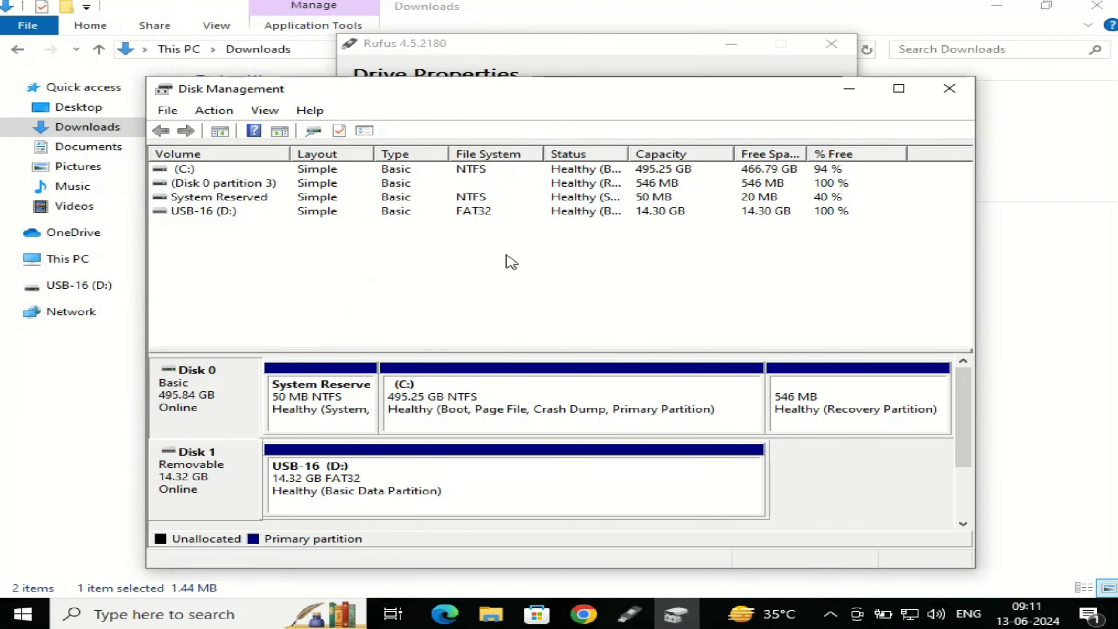
{"action": "left_click", "coordinate": [949, 89]}
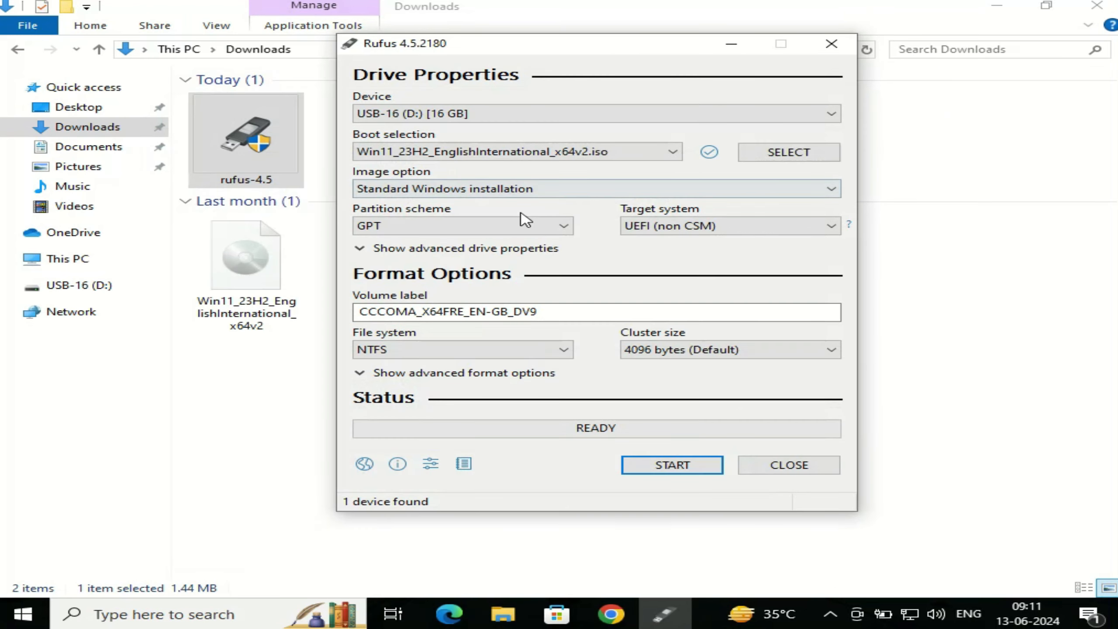
Set the partition scheme to MBR and write the USB drive, removing the RAM, Secure Boot, TPM 2.0 and Microsoft account requirements and accepting data erasure
{"action": "left_click", "coordinate": [484, 228]}
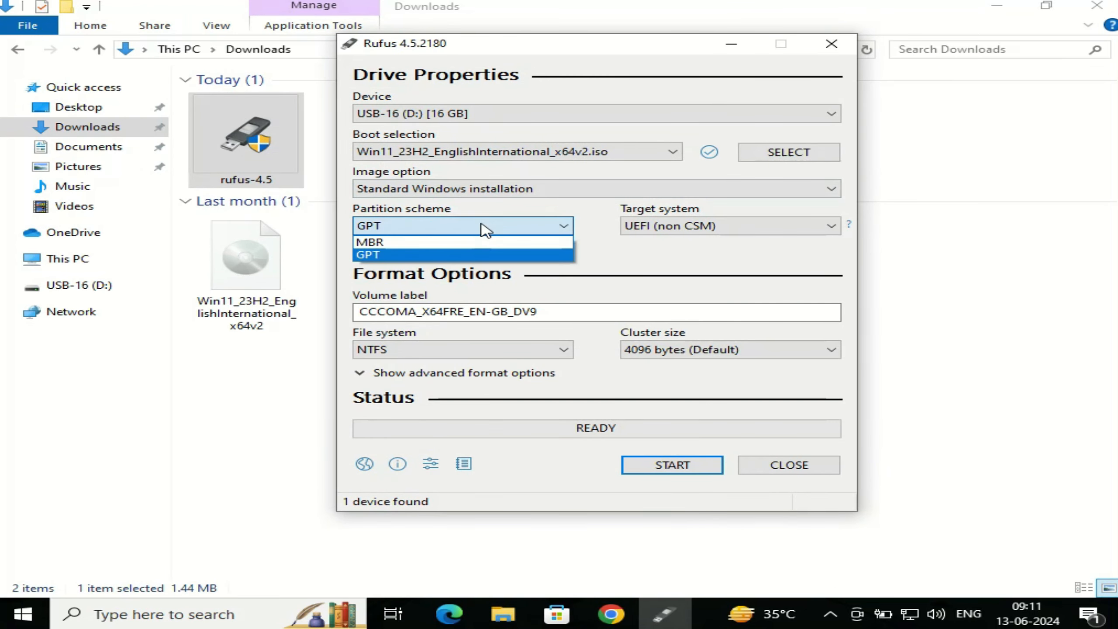
{"action": "left_click", "coordinate": [448, 244]}
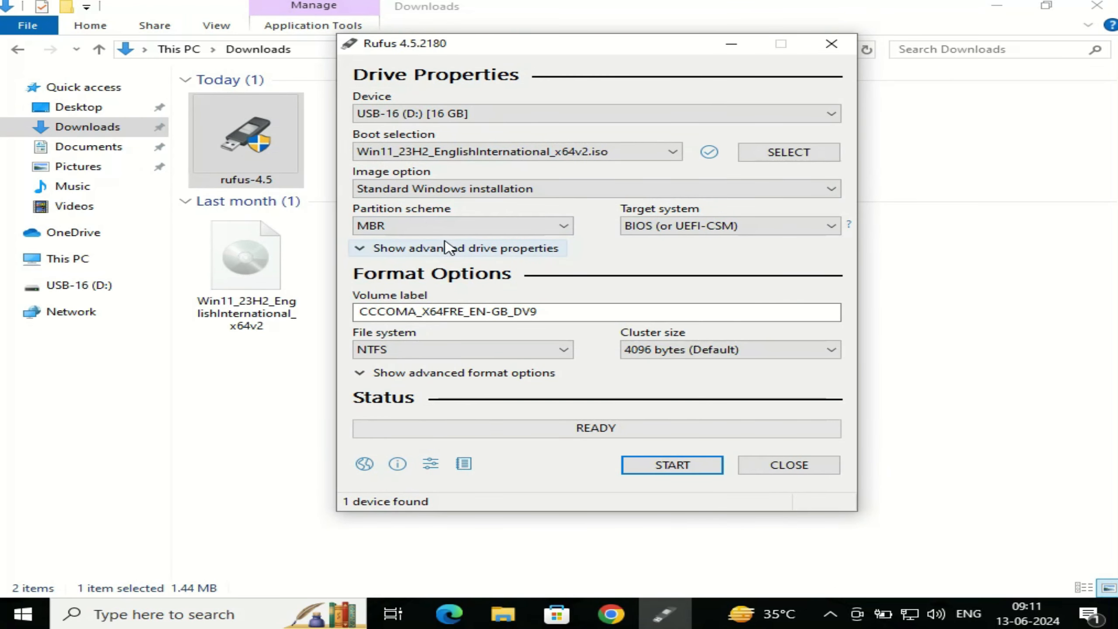
{"action": "left_click", "coordinate": [655, 466]}
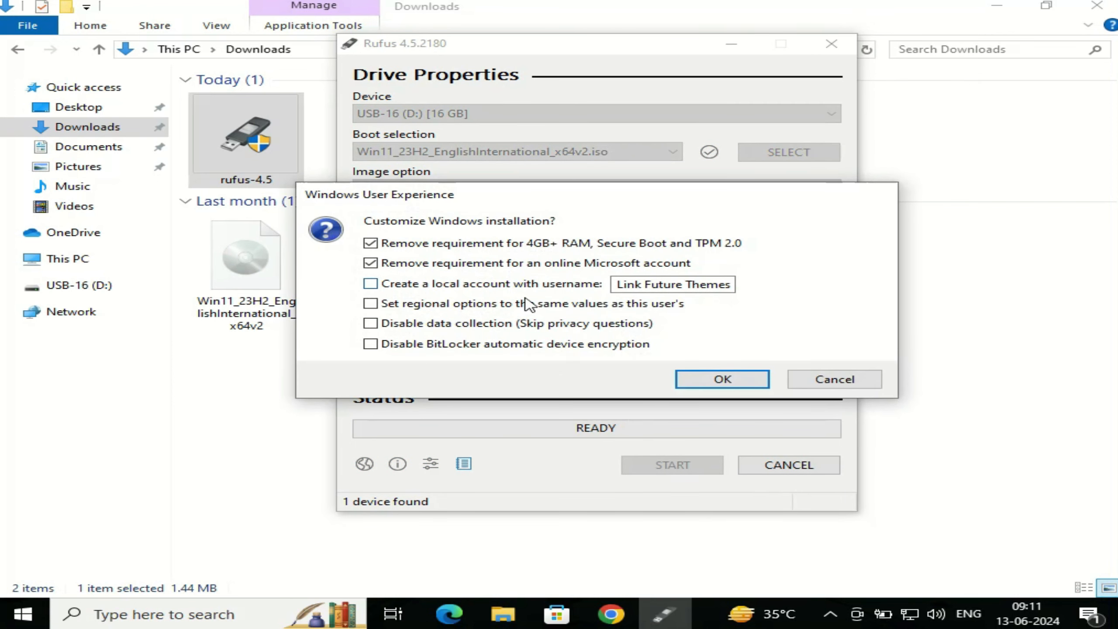
{"action": "left_click", "coordinate": [730, 385]}
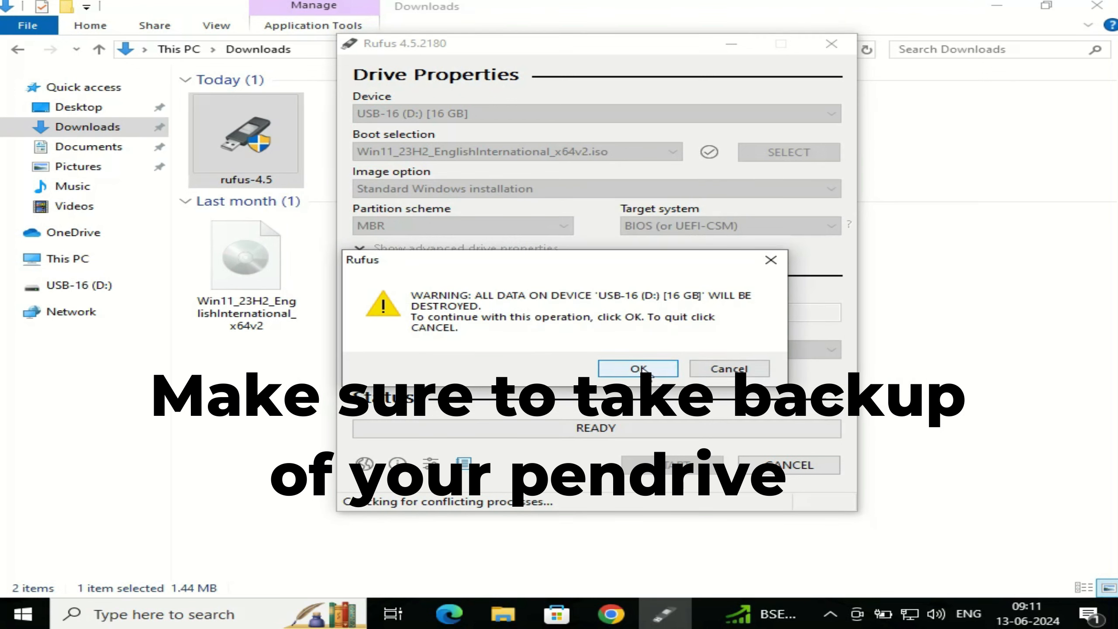
{"action": "left_click", "coordinate": [638, 369]}
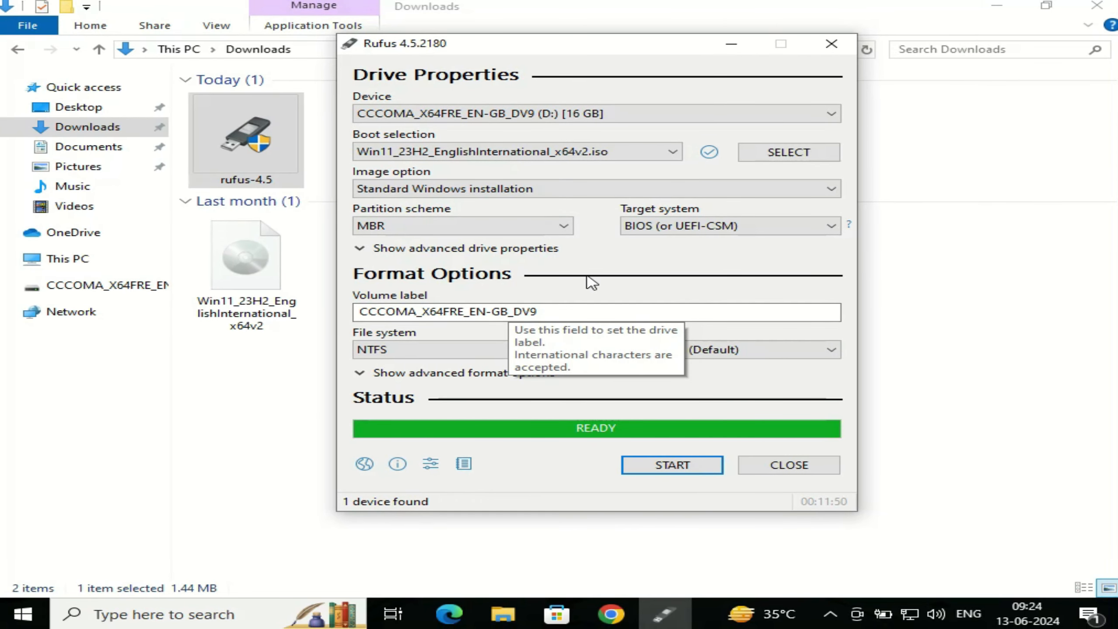
Close Rufus, inspect the finished USB drive under This PC, and close File Explorer
{"action": "left_click", "coordinate": [790, 467]}
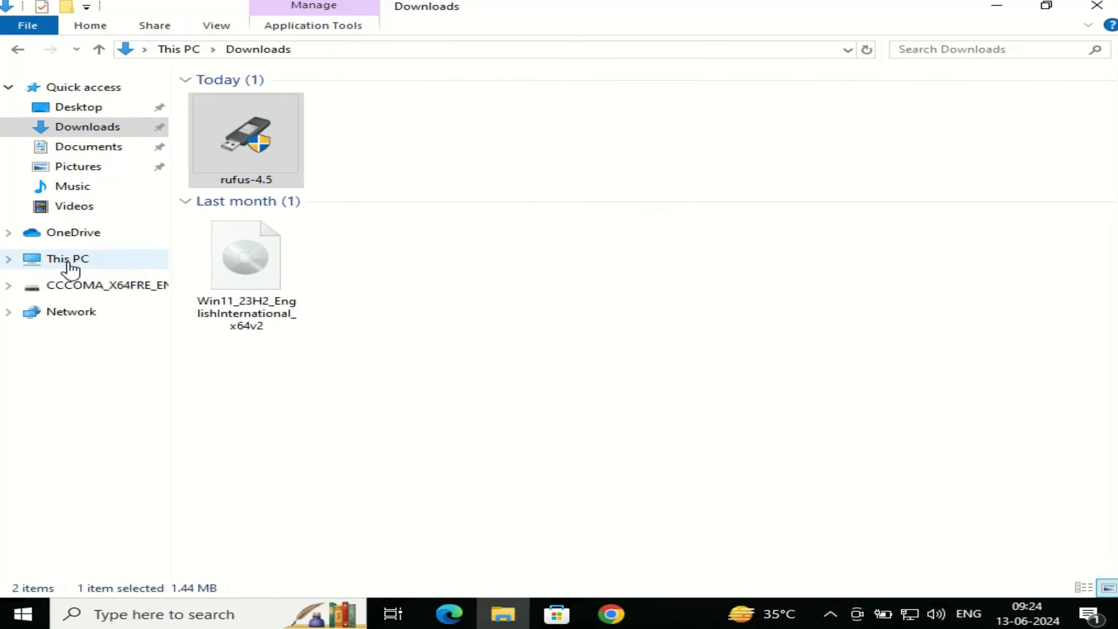
{"action": "left_click", "coordinate": [68, 264]}
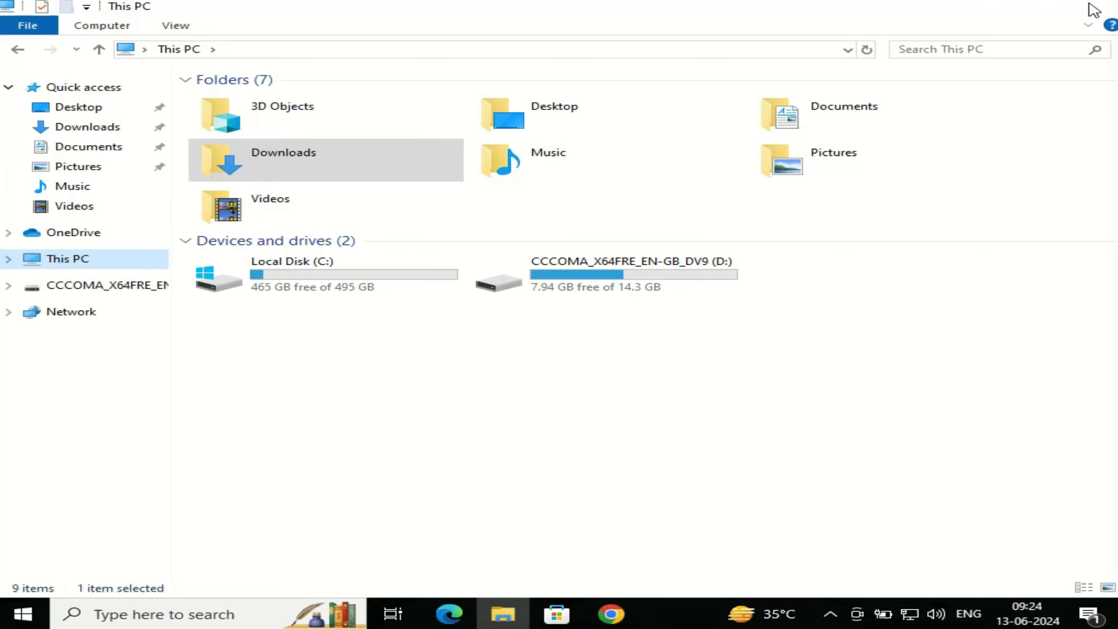
{"action": "left_click", "coordinate": [1093, 9]}
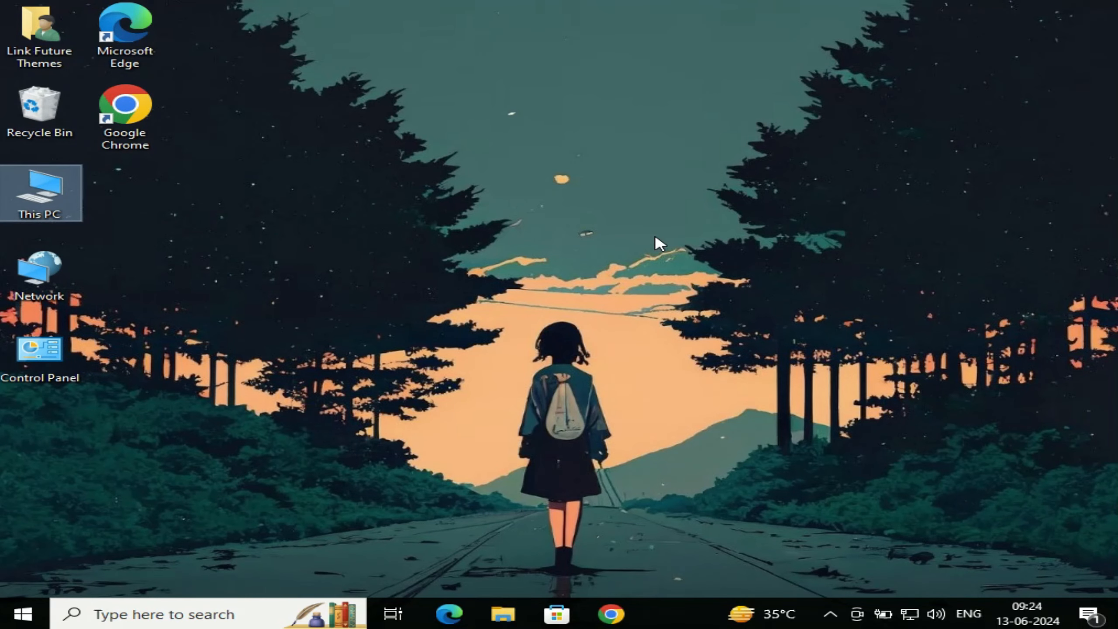